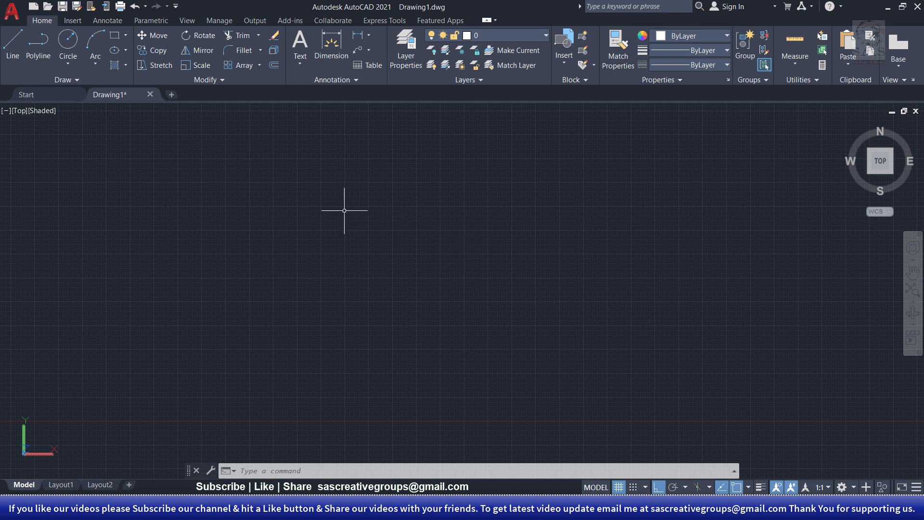
{"action": "left_click", "coordinate": [67, 79]}
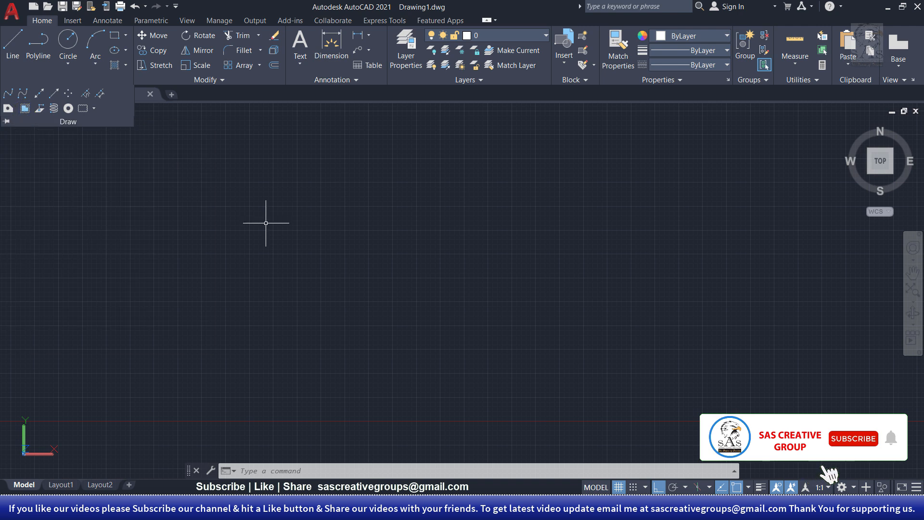
{"action": "left_click", "coordinate": [317, 240]}
{"action": "key", "text": "Escape"}
{"action": "type", "text": "W"}
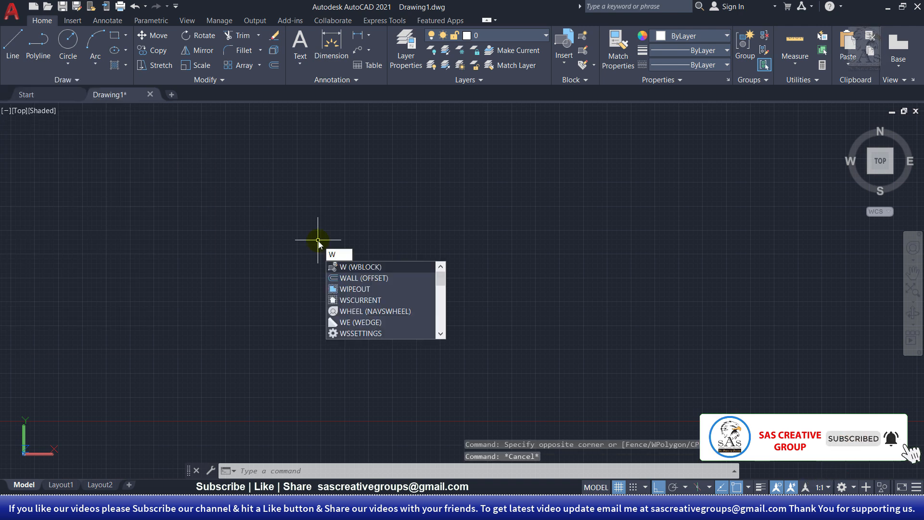
{"action": "type", "text": "I"}
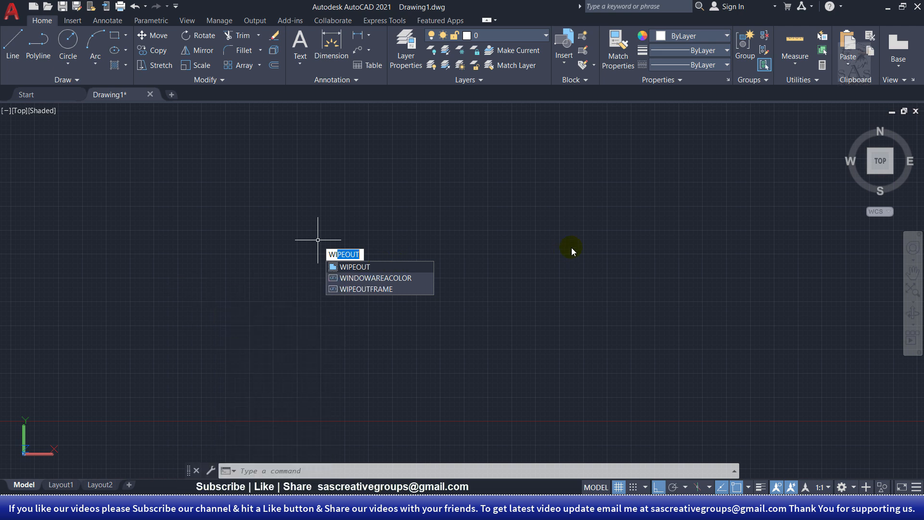
{"action": "key", "text": "Escape"}
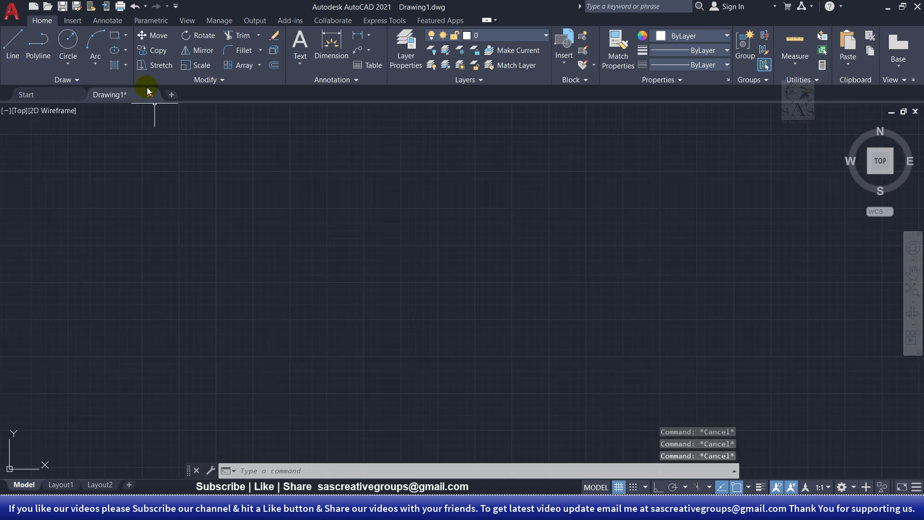
Step: Draw a wide horizontal rectangle across the middle of the drawing area
{"action": "left_click", "coordinate": [115, 35]}
{"action": "left_click", "coordinate": [172, 197]}
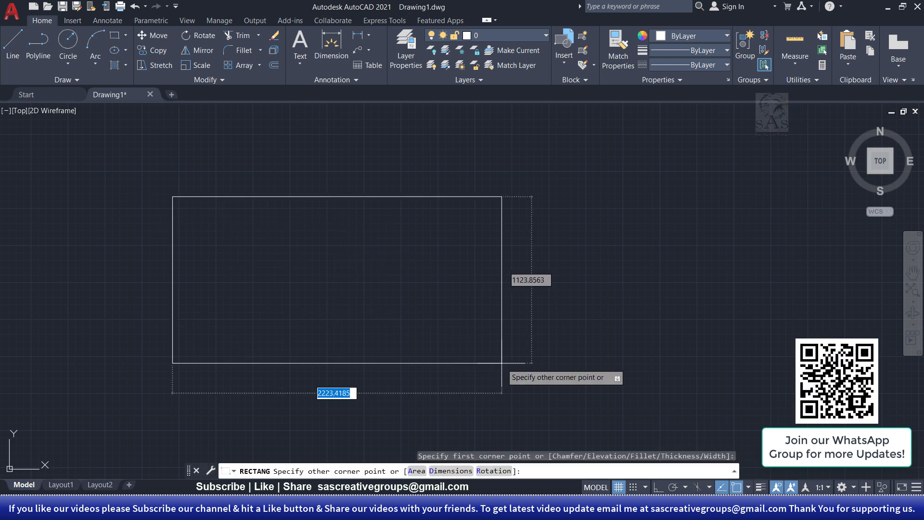
{"action": "left_click", "coordinate": [645, 376]}
{"action": "key", "text": "Escape"}
{"action": "key", "text": "Escape"}
{"action": "key", "text": "Escape"}
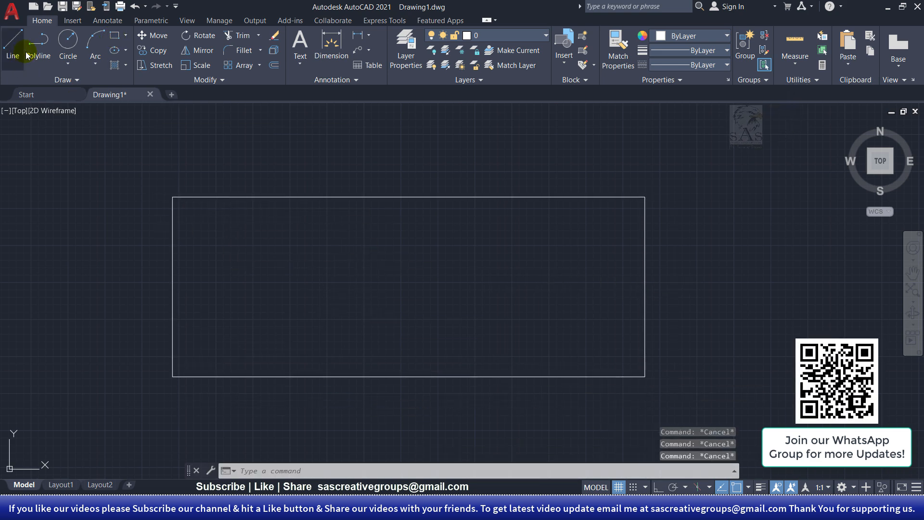
Step: Draw a closed, irregular seven-sided polyline inside the left half of the rectangle
{"action": "left_click", "coordinate": [38, 43]}
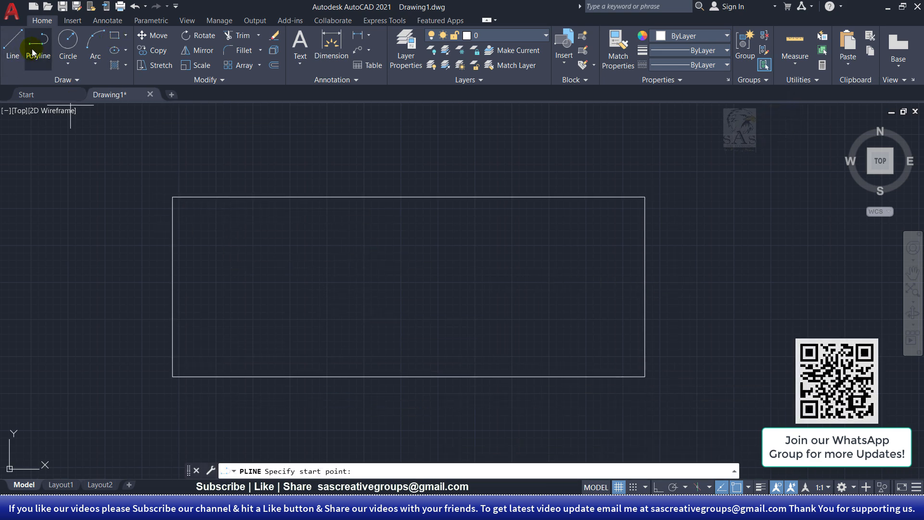
{"action": "left_click", "coordinate": [224, 294]}
{"action": "left_click", "coordinate": [262, 245]}
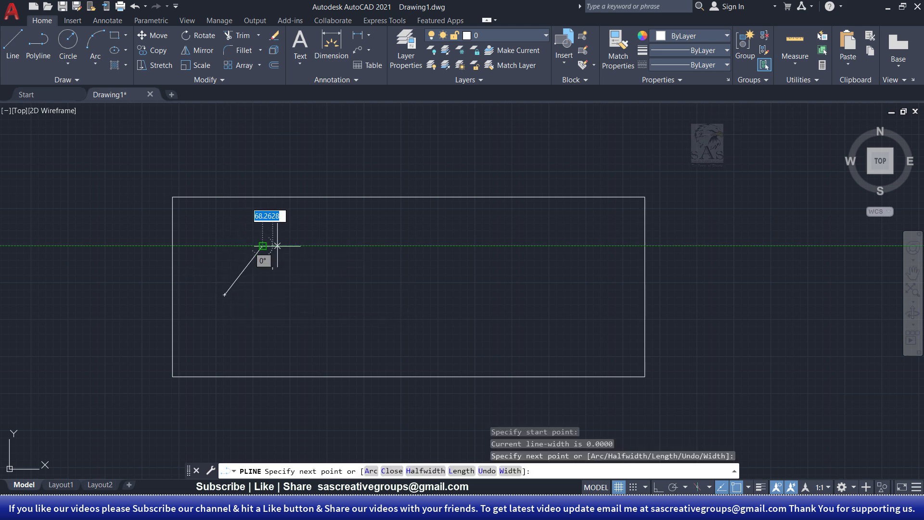
{"action": "left_click", "coordinate": [310, 260]}
{"action": "left_click", "coordinate": [370, 228]}
{"action": "left_click", "coordinate": [425, 270]}
{"action": "left_click", "coordinate": [387, 329]}
{"action": "left_click", "coordinate": [272, 334]}
{"action": "type", "text": "c"}
{"action": "key", "text": "Return"}
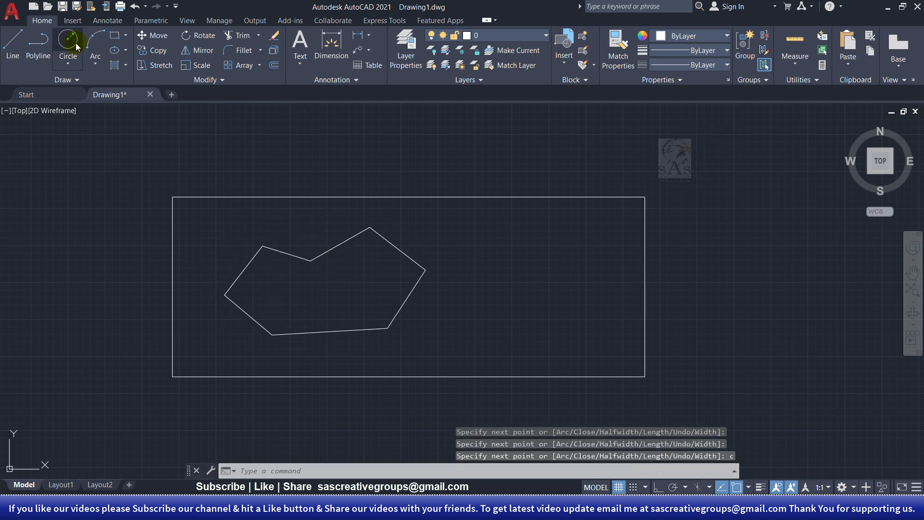
Step: Draw a circle inside the right part of the rectangle, clear of the seven-sided polyline
{"action": "left_click", "coordinate": [68, 39]}
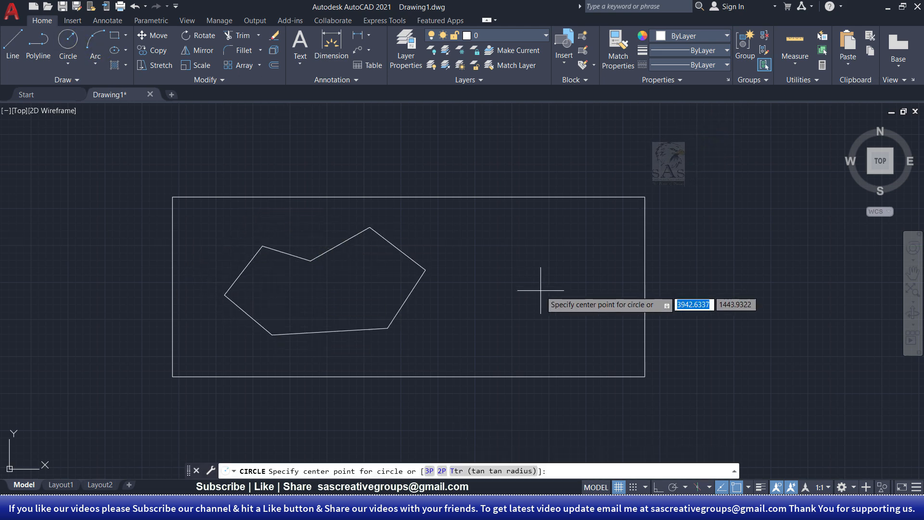
{"action": "left_click", "coordinate": [548, 286]}
{"action": "left_click", "coordinate": [549, 244]}
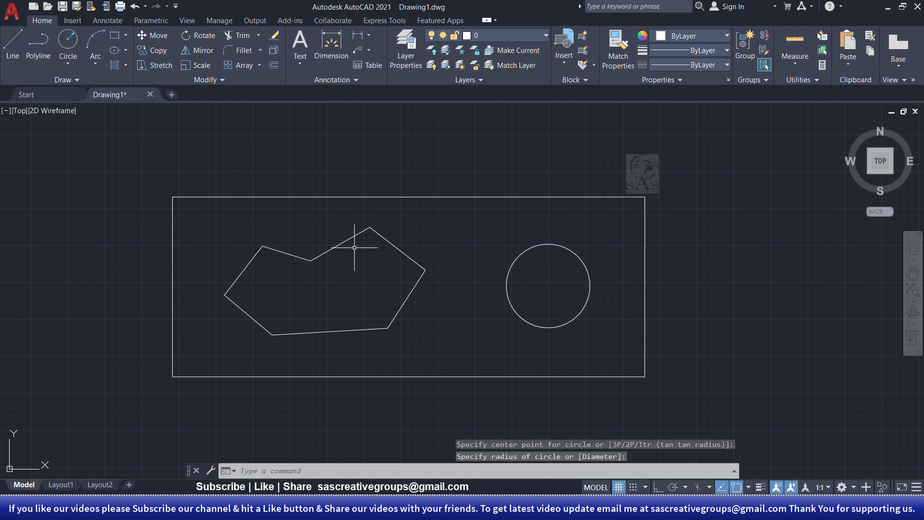
Step: Create a seven-point wipeout that encloses the irregular polyline while staying inside the rectangle
{"action": "left_click", "coordinate": [82, 82]}
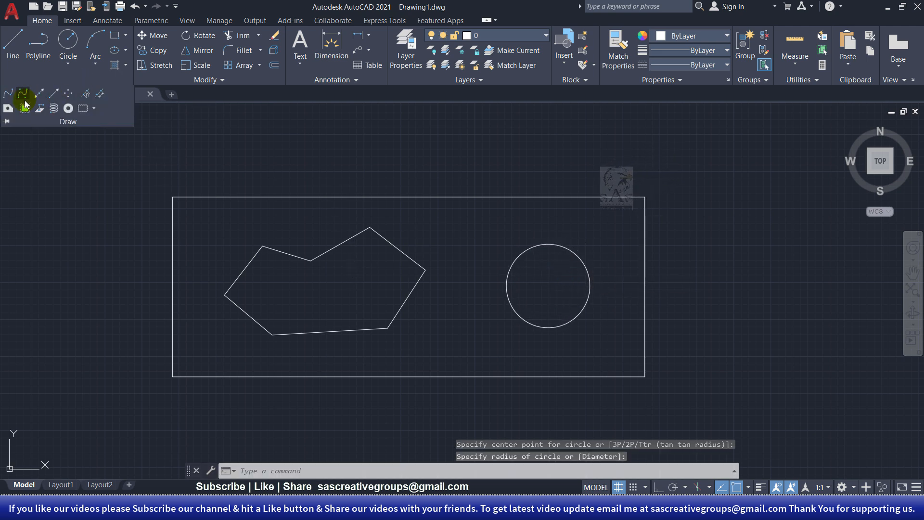
{"action": "left_click", "coordinate": [22, 107]}
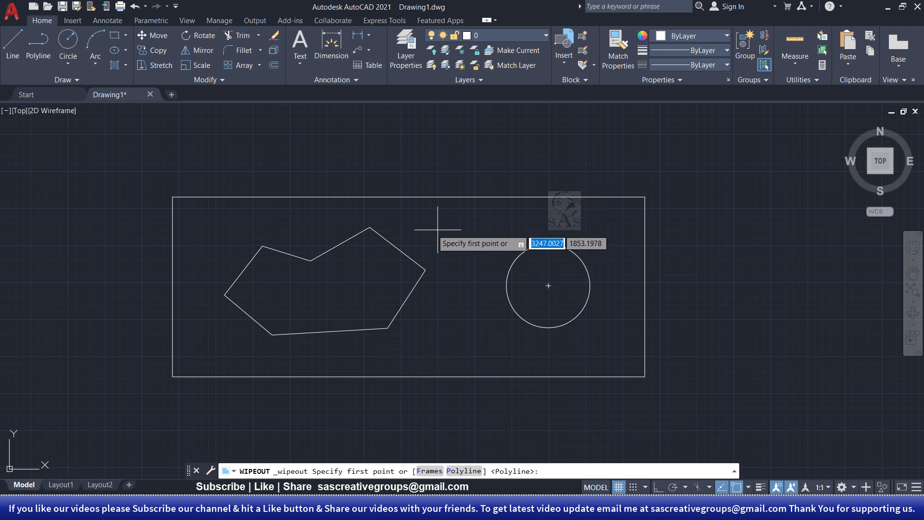
{"action": "left_click", "coordinate": [234, 235]}
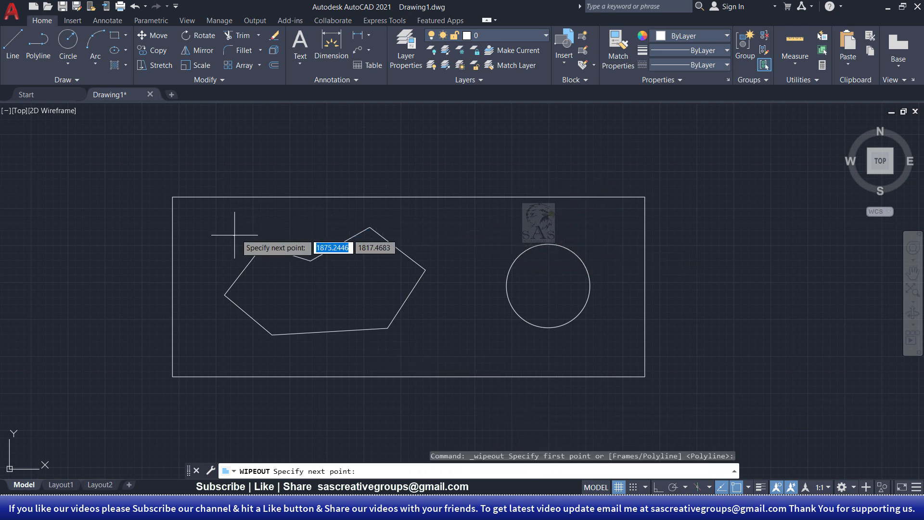
{"action": "left_click", "coordinate": [308, 216]}
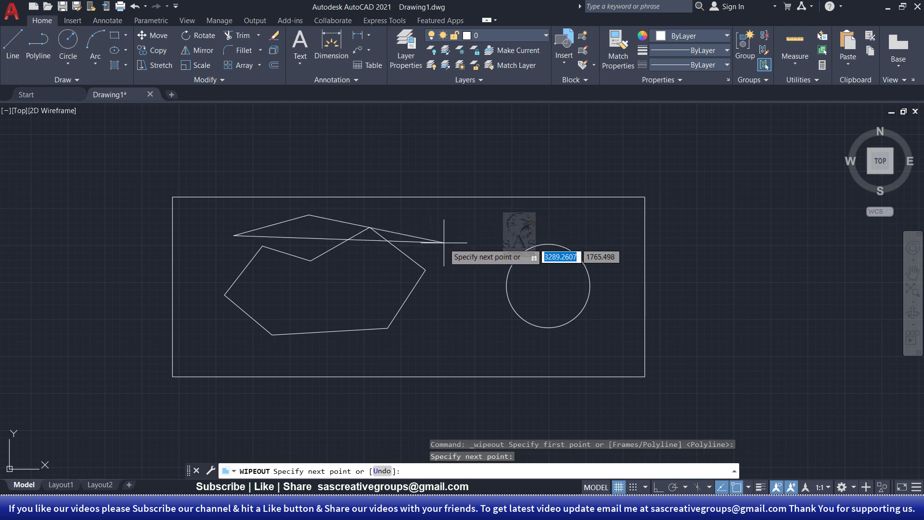
{"action": "left_click", "coordinate": [431, 219]}
{"action": "left_click", "coordinate": [449, 305]}
{"action": "left_click", "coordinate": [372, 351]}
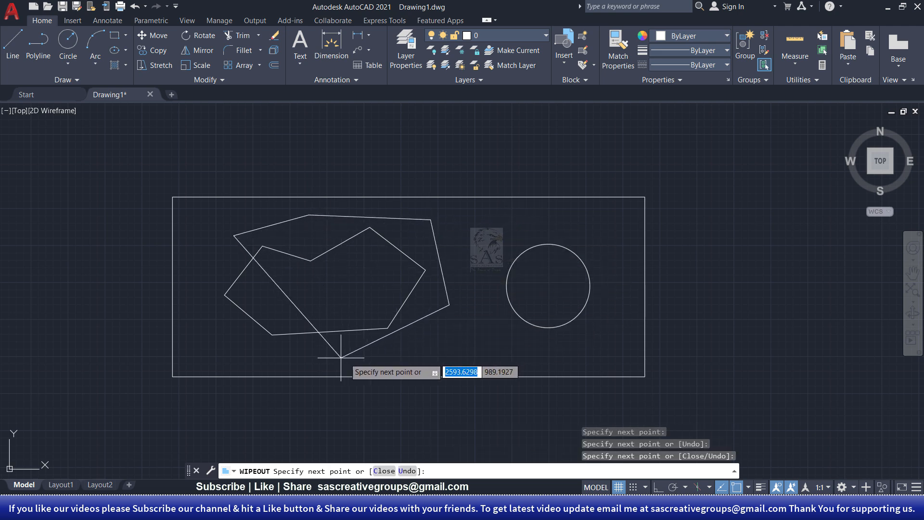
{"action": "left_click", "coordinate": [232, 356]}
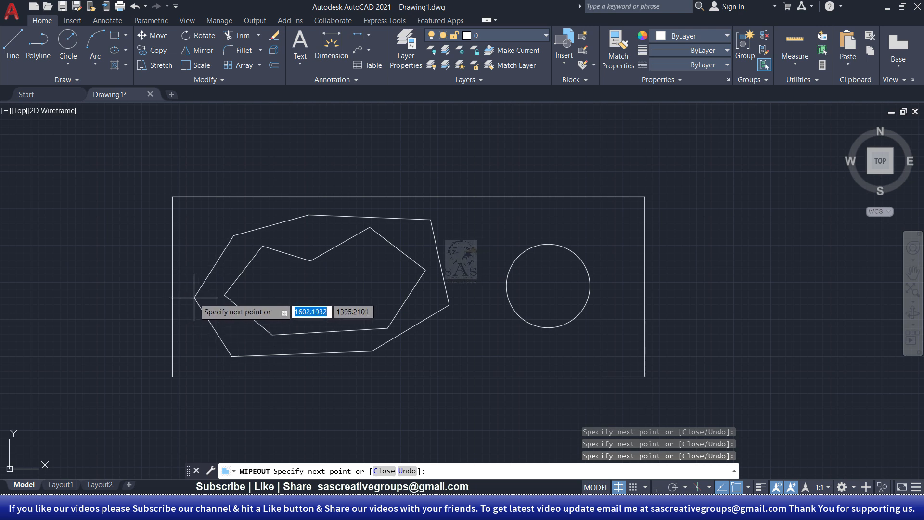
{"action": "left_click", "coordinate": [194, 297]}
{"action": "right_click", "coordinate": [198, 254]}
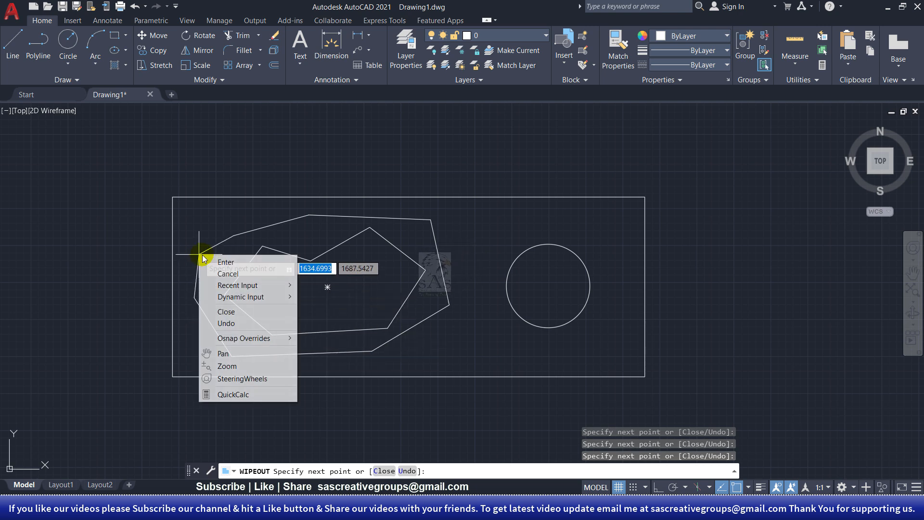
{"action": "left_click", "coordinate": [212, 261]}
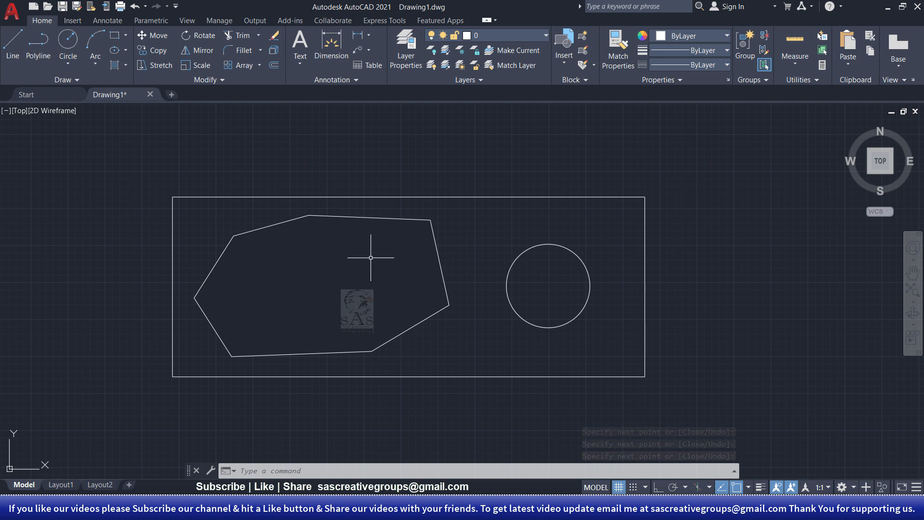
Step: Check the framed wipeout in Layout1 and erase it in model space
{"action": "left_click", "coordinate": [60, 485]}
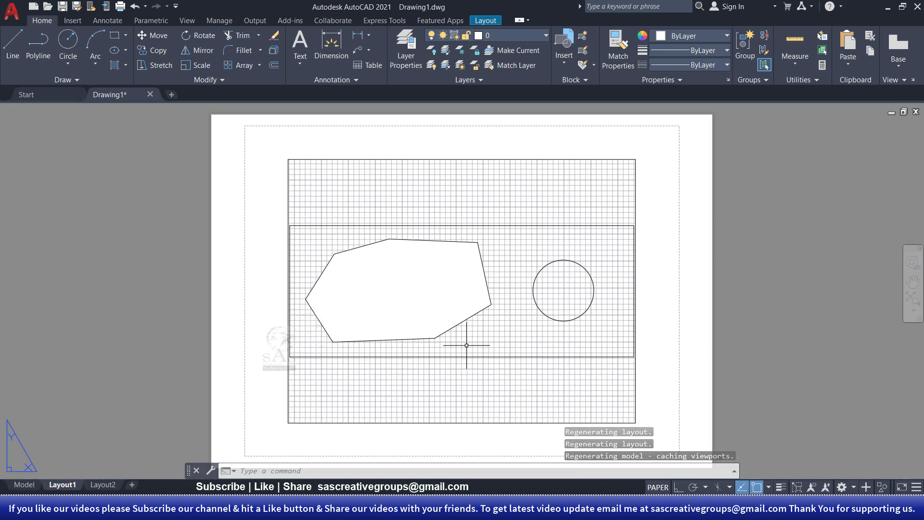
{"action": "left_click", "coordinate": [24, 485]}
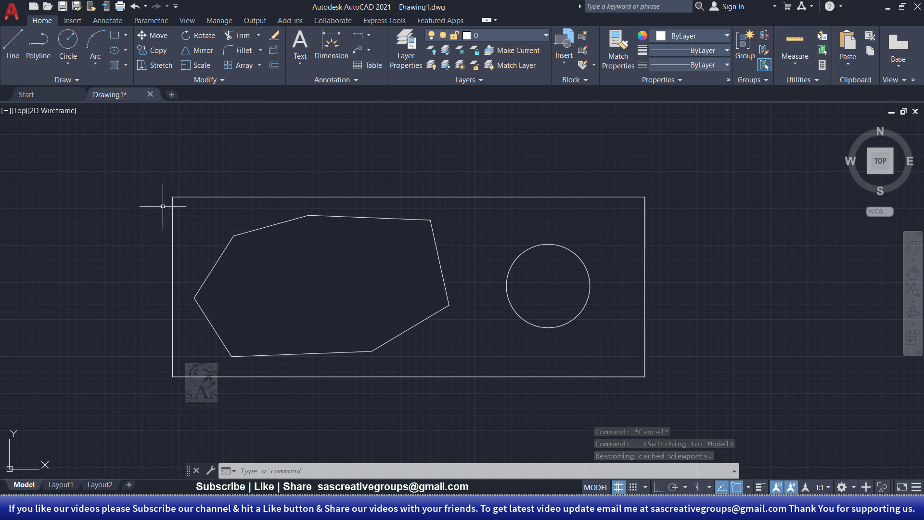
{"action": "left_click", "coordinate": [454, 301]}
{"action": "left_click", "coordinate": [414, 305]}
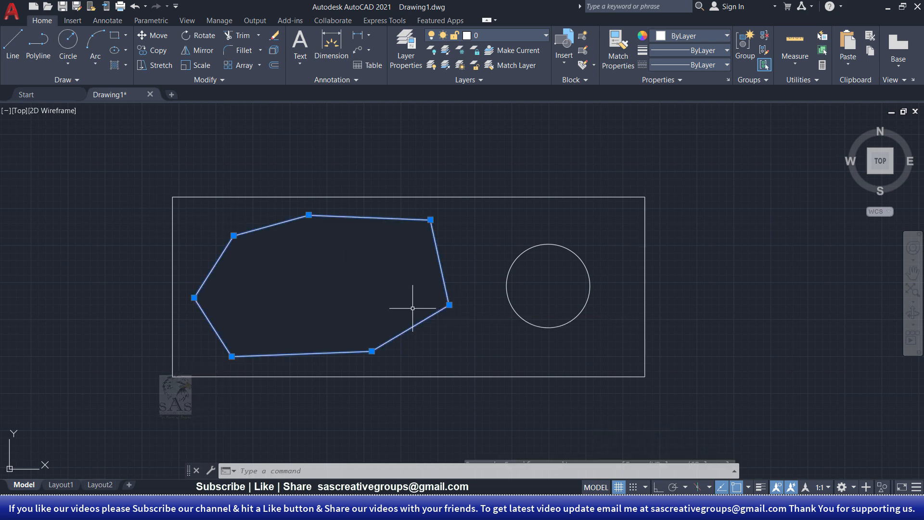
{"action": "key", "text": "Delete"}
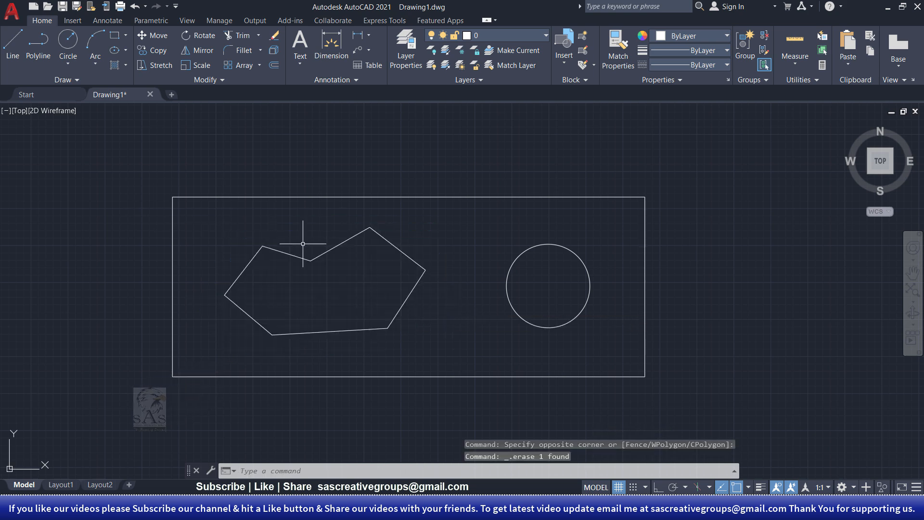
Step: Set the Frames mode of the Wipeout command to OFF
{"action": "left_click", "coordinate": [67, 80]}
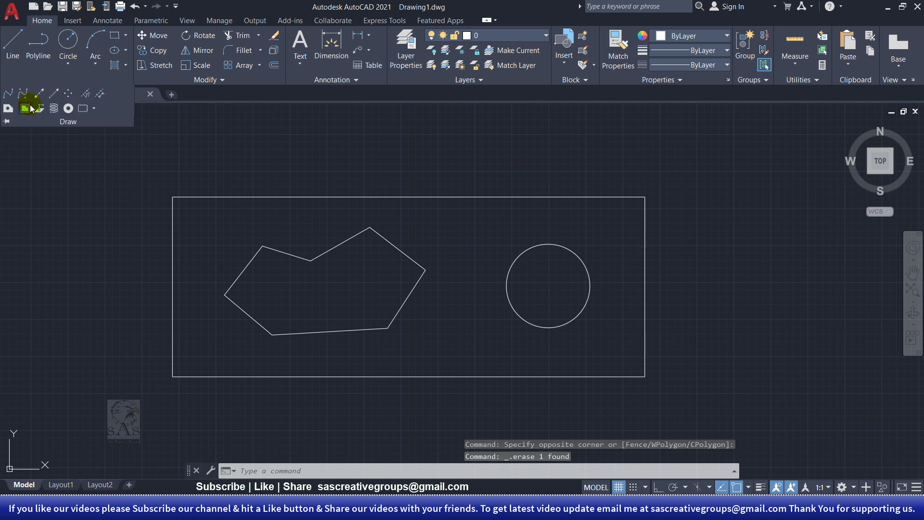
{"action": "left_click", "coordinate": [27, 110]}
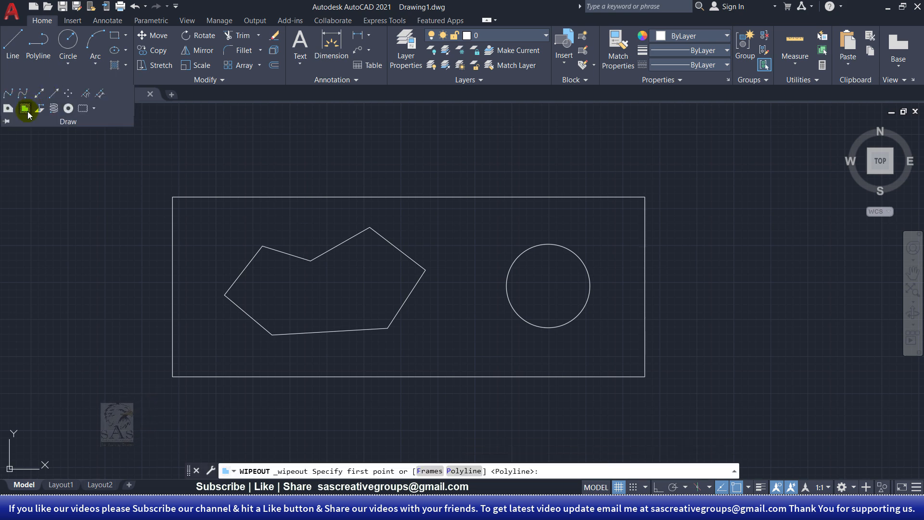
{"action": "left_click", "coordinate": [429, 471]}
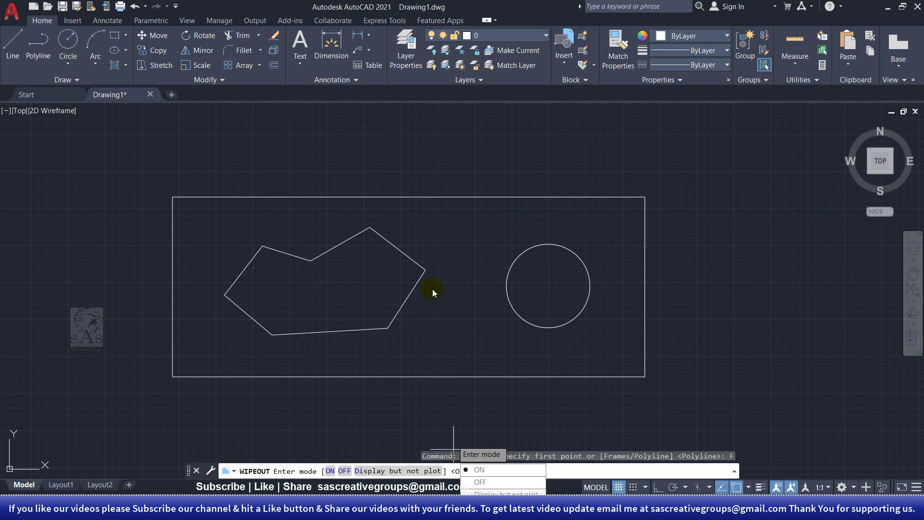
{"action": "left_click", "coordinate": [345, 470]}
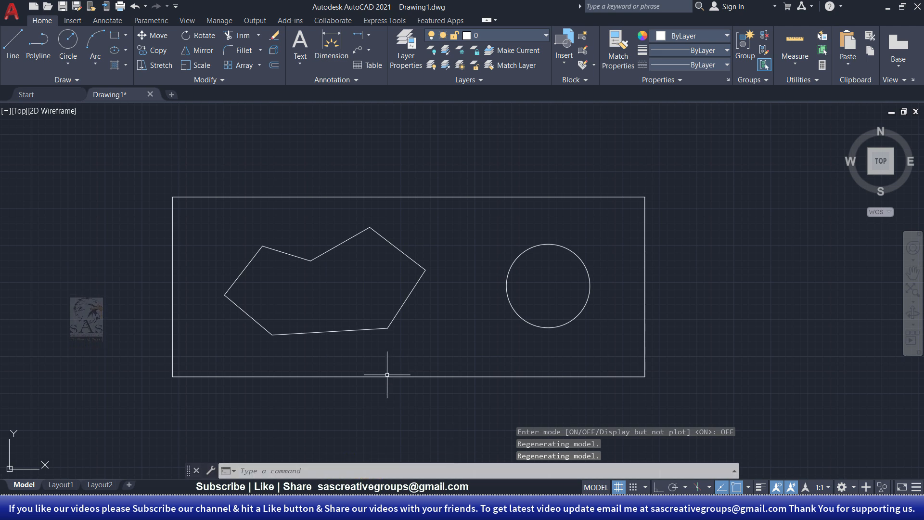
Step: Create a new seven-point wipeout around the irregular polyline, with frames off, inside the rectangle
{"action": "left_click", "coordinate": [85, 81]}
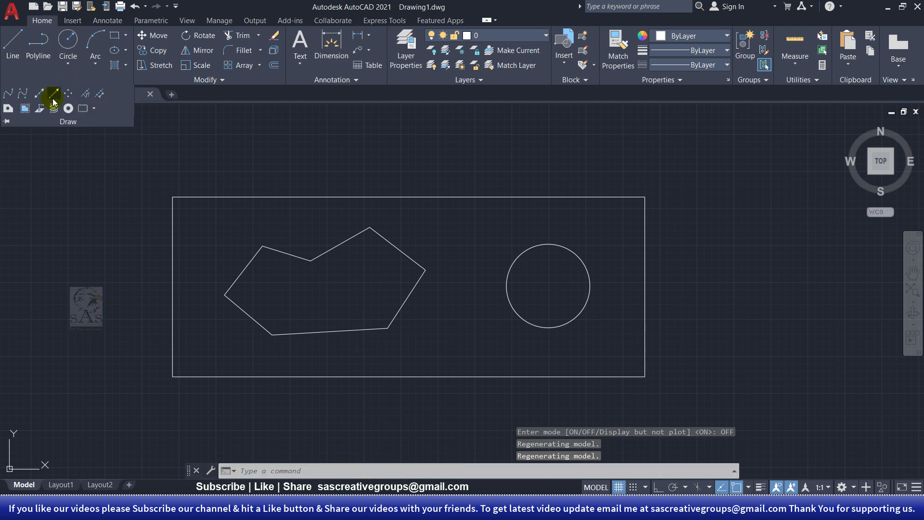
{"action": "left_click", "coordinate": [8, 107]}
{"action": "left_click", "coordinate": [230, 230]}
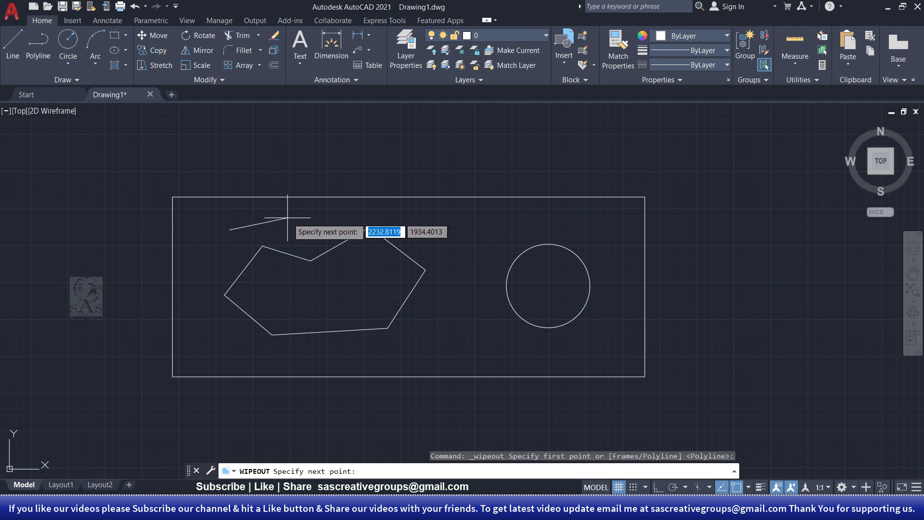
{"action": "left_click", "coordinate": [304, 218]}
{"action": "left_click", "coordinate": [432, 224]}
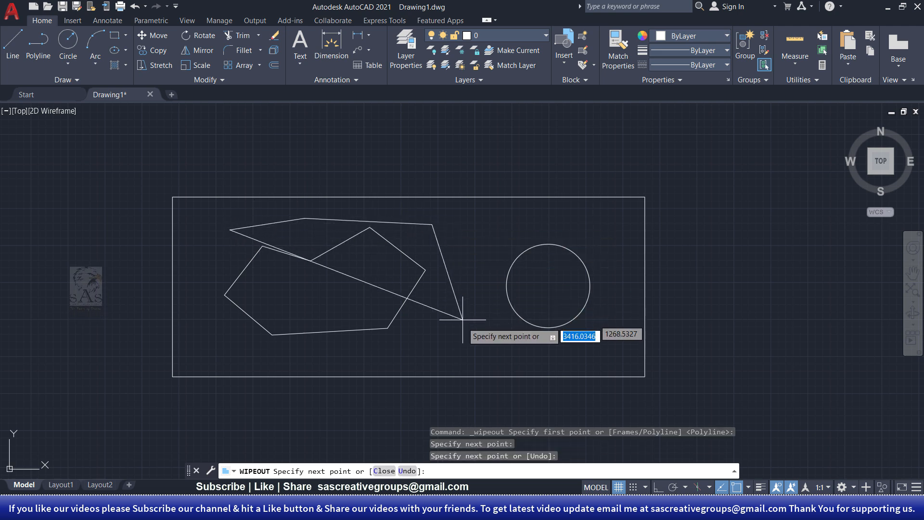
{"action": "left_click", "coordinate": [454, 341]}
{"action": "left_click", "coordinate": [302, 355]}
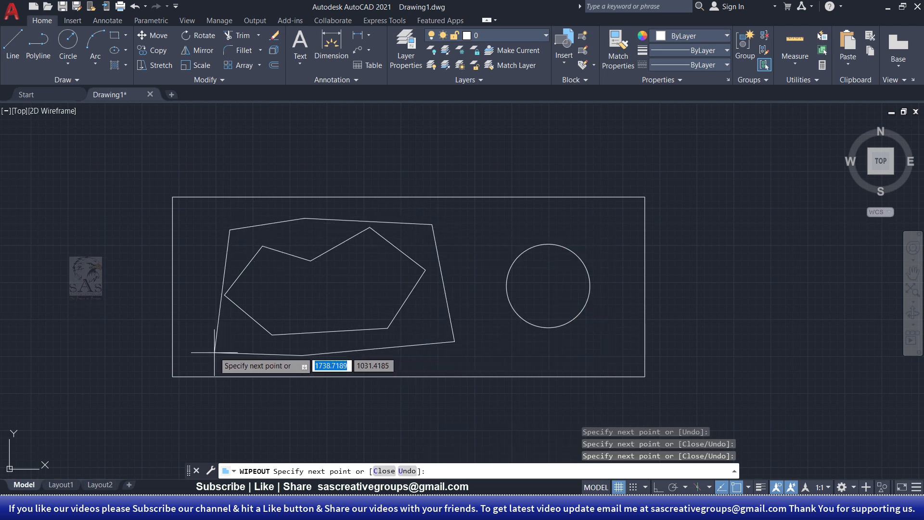
{"action": "left_click", "coordinate": [214, 350]}
{"action": "left_click", "coordinate": [201, 302]}
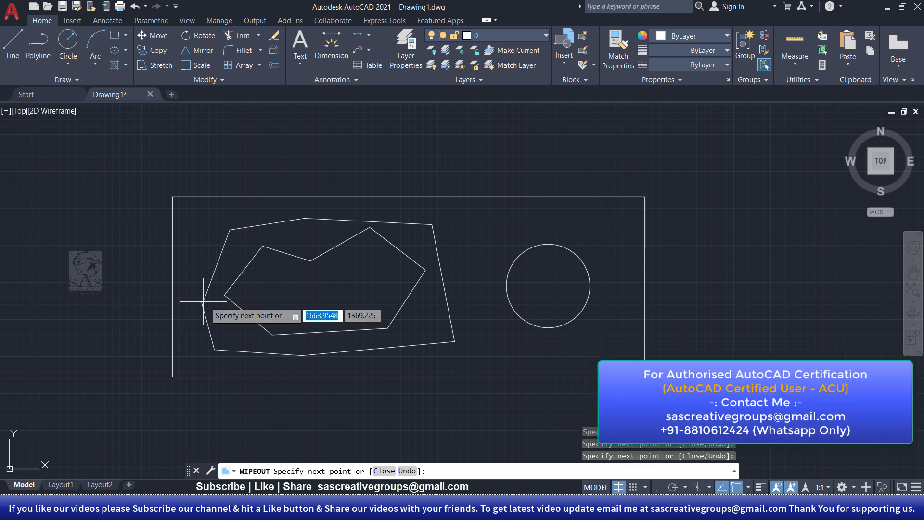
{"action": "right_click", "coordinate": [207, 262]}
{"action": "left_click", "coordinate": [227, 265]}
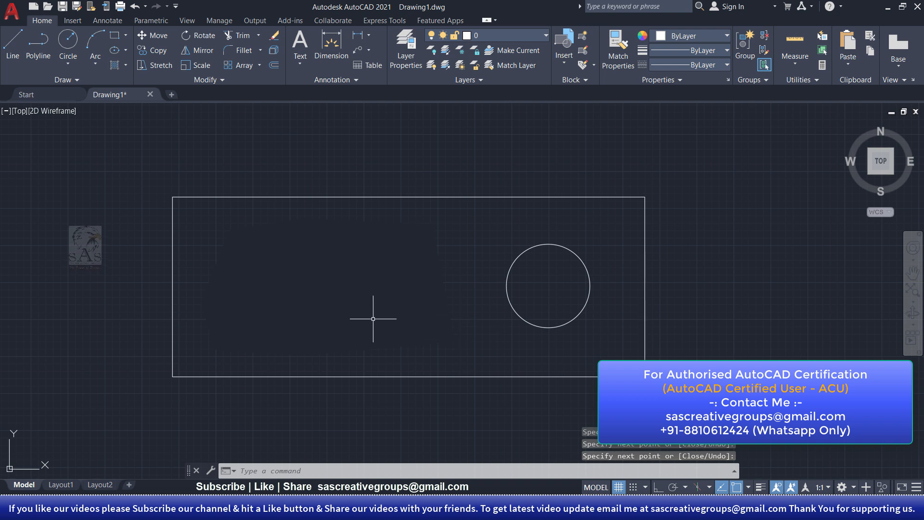
Step: Check the frameless wipeout in Layout1 and turn off the grid inside the viewport
{"action": "left_click", "coordinate": [61, 484]}
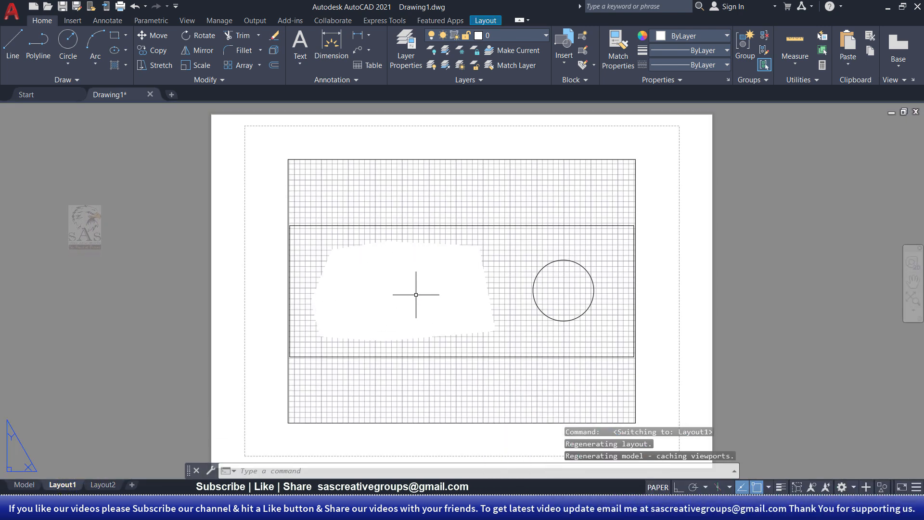
{"action": "double_click", "coordinate": [541, 378]}
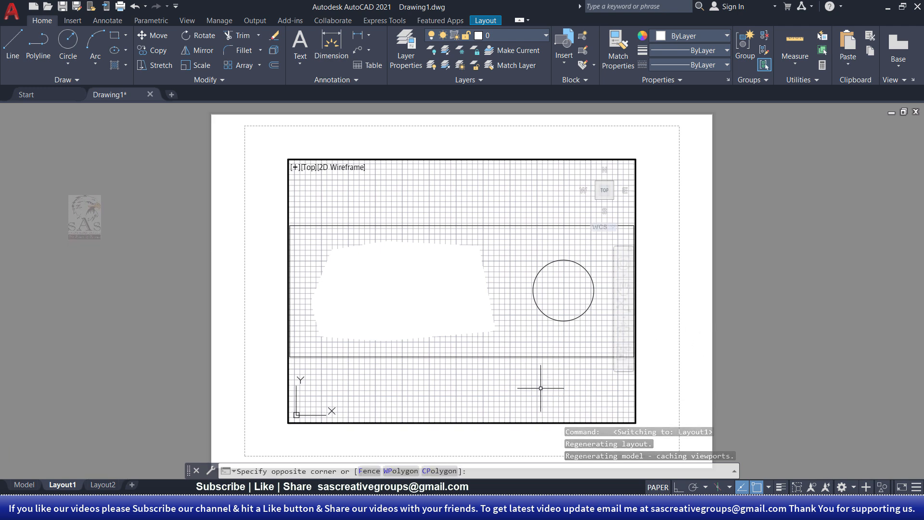
{"action": "key", "text": "F7"}
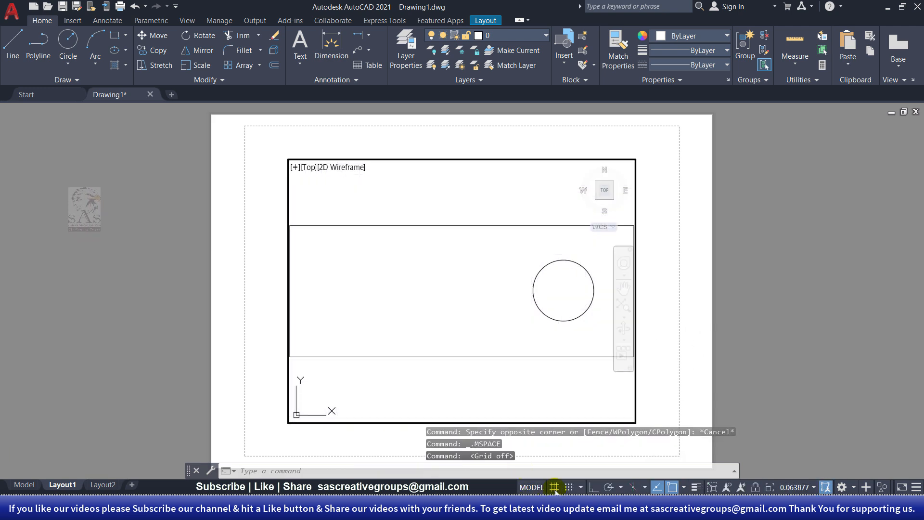
{"action": "double_click", "coordinate": [650, 338]}
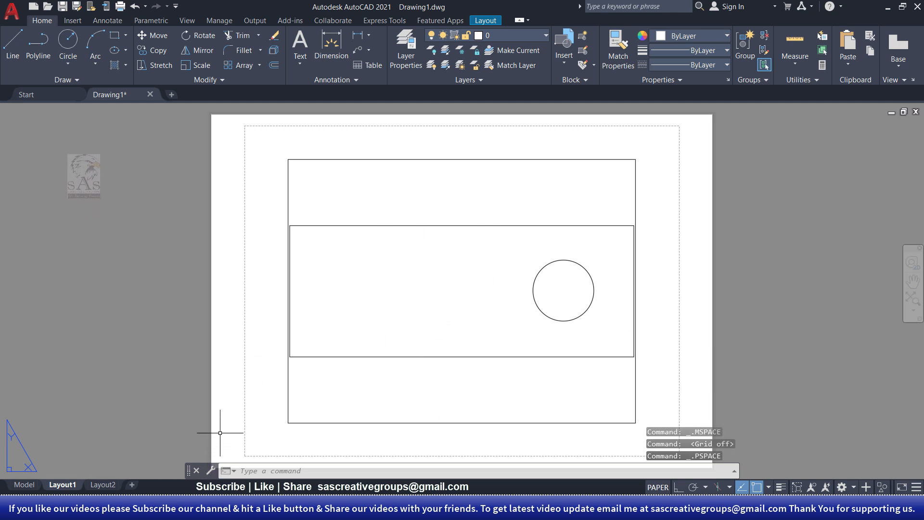
Step: Return to model space and remove the frameless wipeout covering the irregular polyline
{"action": "left_click", "coordinate": [23, 484]}
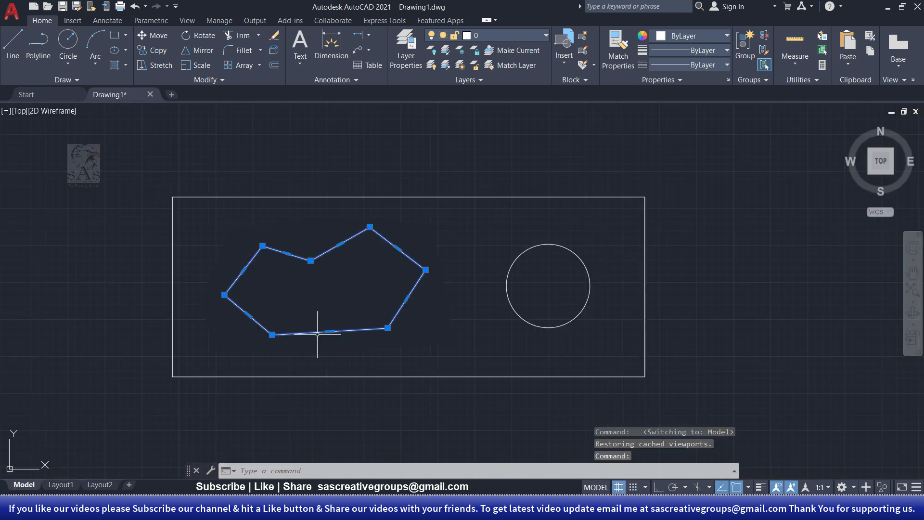
{"action": "key", "text": "Escape"}
{"action": "key", "text": "Escape"}
{"action": "left_click", "coordinate": [67, 79]}
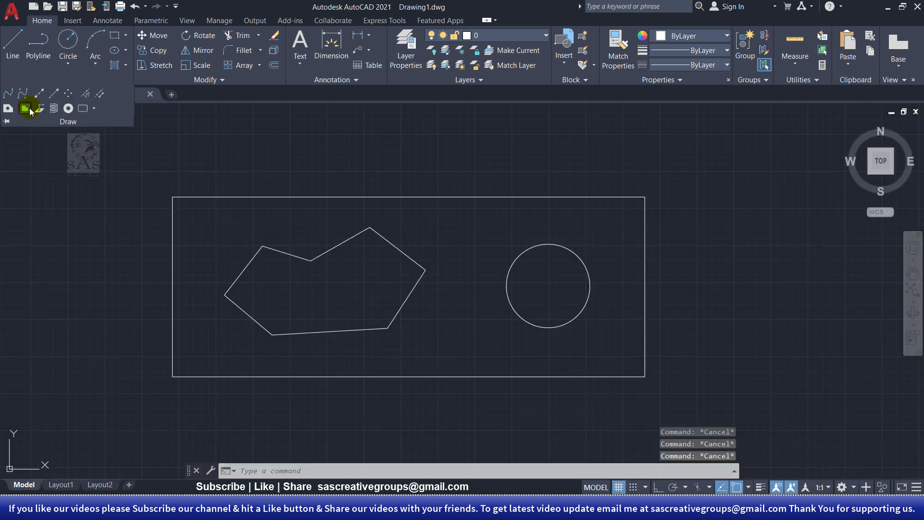
{"action": "left_click", "coordinate": [46, 104]}
{"action": "left_click", "coordinate": [430, 470]}
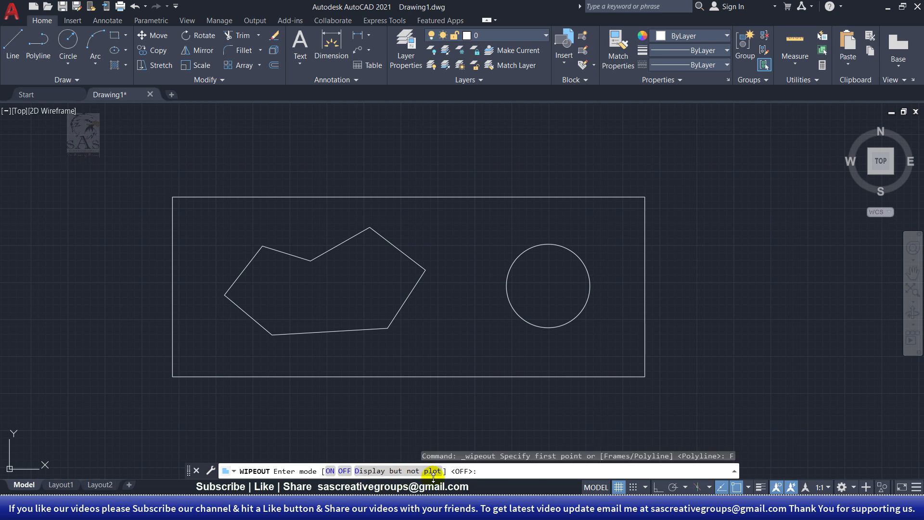
{"action": "key", "text": "Escape"}
{"action": "key", "text": "Escape"}
{"action": "key", "text": "Escape"}
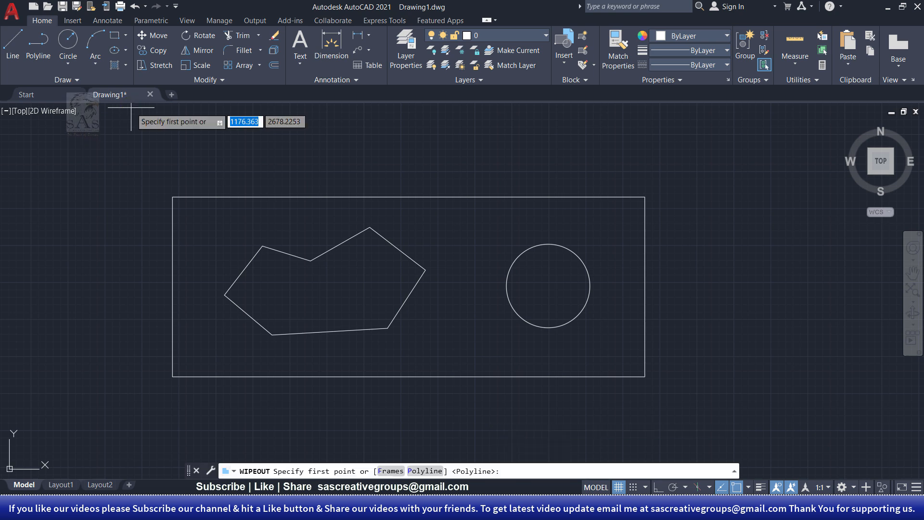
Step: Set the Frames mode of the Wipeout command to Display but not plot
{"action": "left_click", "coordinate": [390, 471]}
{"action": "left_click", "coordinate": [400, 471]}
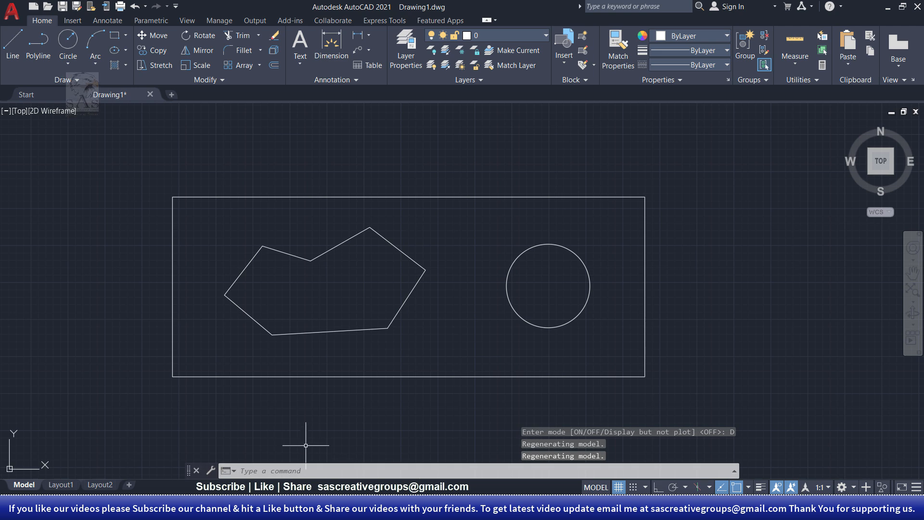
{"action": "key", "text": "Escape"}
Step: Create a six-point wipeout around the irregular polyline, keeping it inside the large rectangle and clear of the circle
{"action": "left_click", "coordinate": [68, 81]}
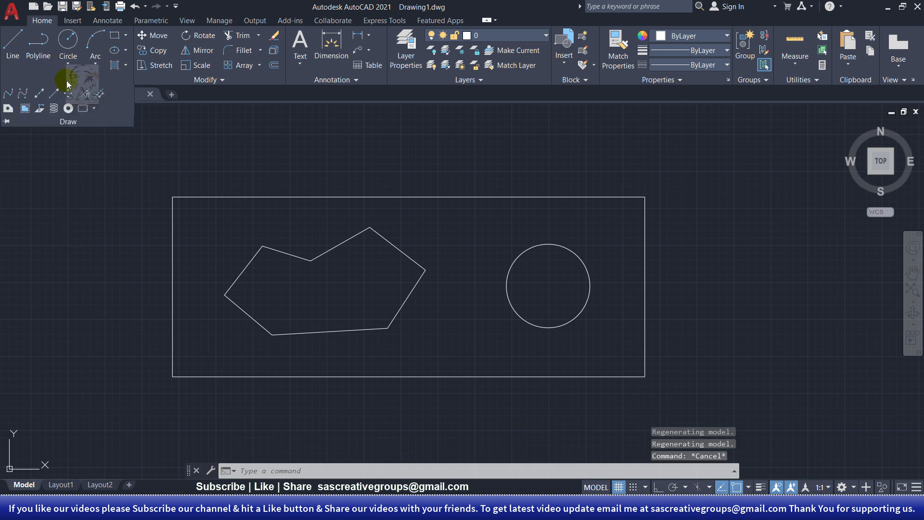
{"action": "left_click", "coordinate": [28, 108]}
{"action": "left_click", "coordinate": [208, 249]}
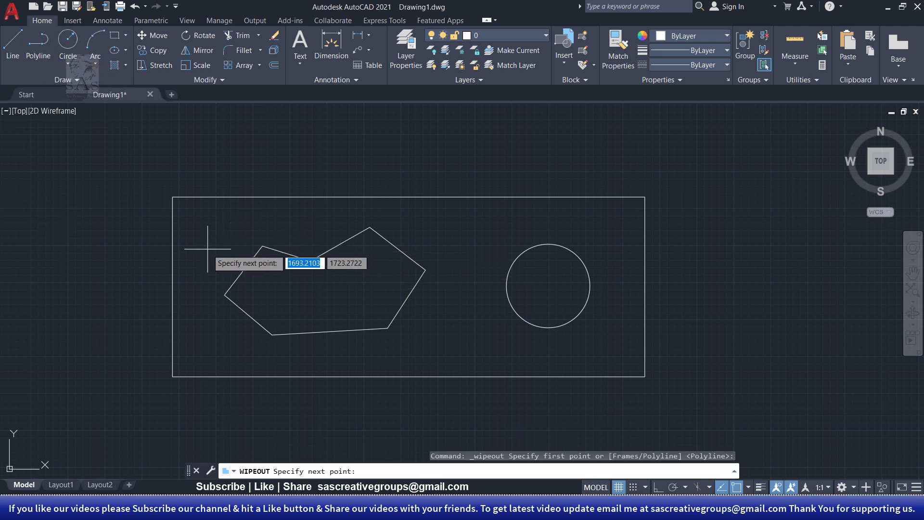
{"action": "left_click", "coordinate": [275, 214]}
{"action": "left_click", "coordinate": [415, 219]}
{"action": "left_click", "coordinate": [459, 311]}
{"action": "left_click", "coordinate": [345, 355]}
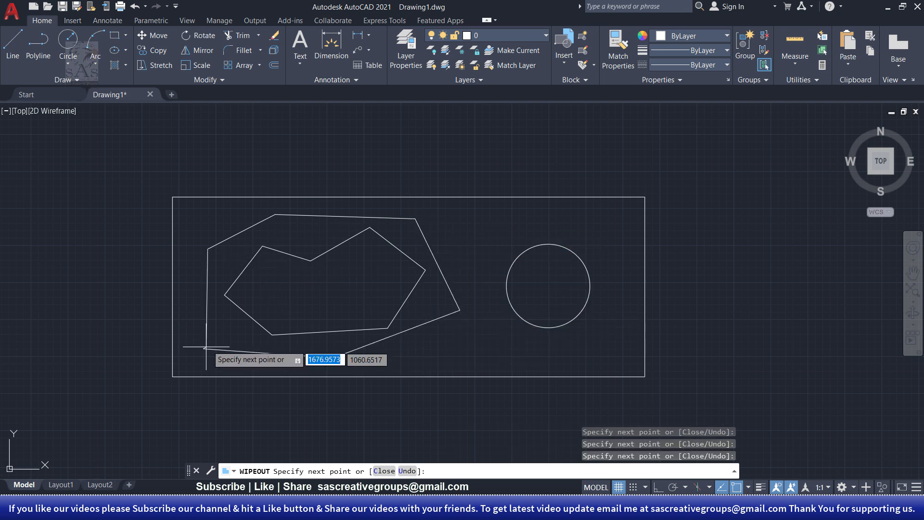
{"action": "left_click", "coordinate": [206, 346]}
{"action": "right_click", "coordinate": [205, 346]}
{"action": "left_click", "coordinate": [234, 344]}
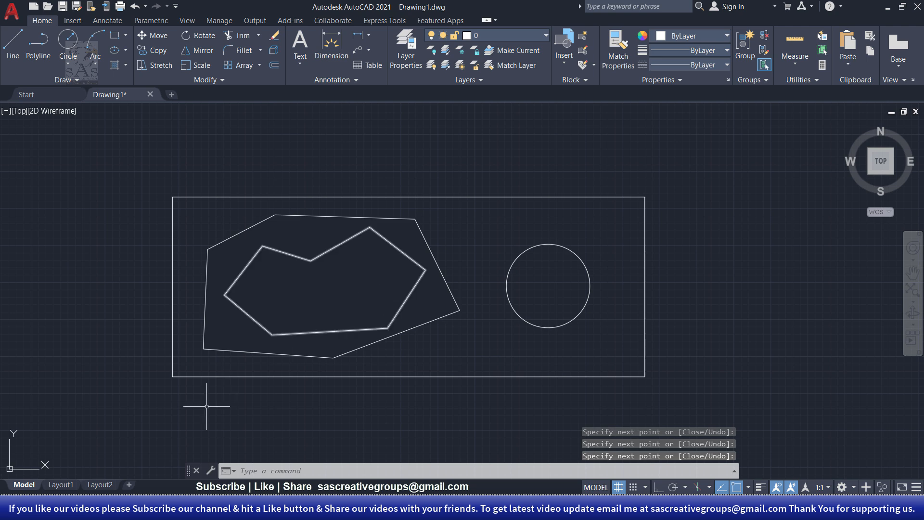
Step: Preview the plot of Layout1 with the DWG To PDF.pc3 plotter to check the wipeout frame, and cancel plotting
{"action": "left_click", "coordinate": [61, 485]}
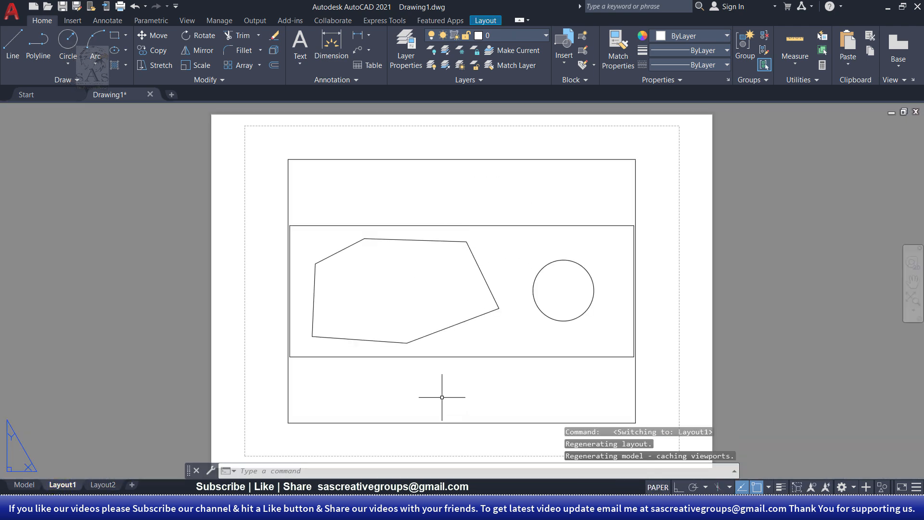
{"action": "key", "text": "F8"}
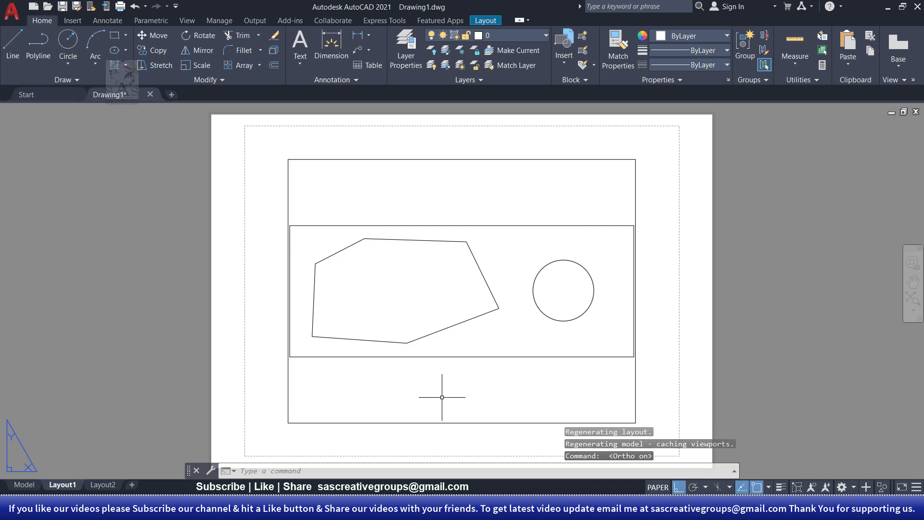
{"action": "key", "text": "ctrl+p"}
{"action": "left_click", "coordinate": [384, 165]}
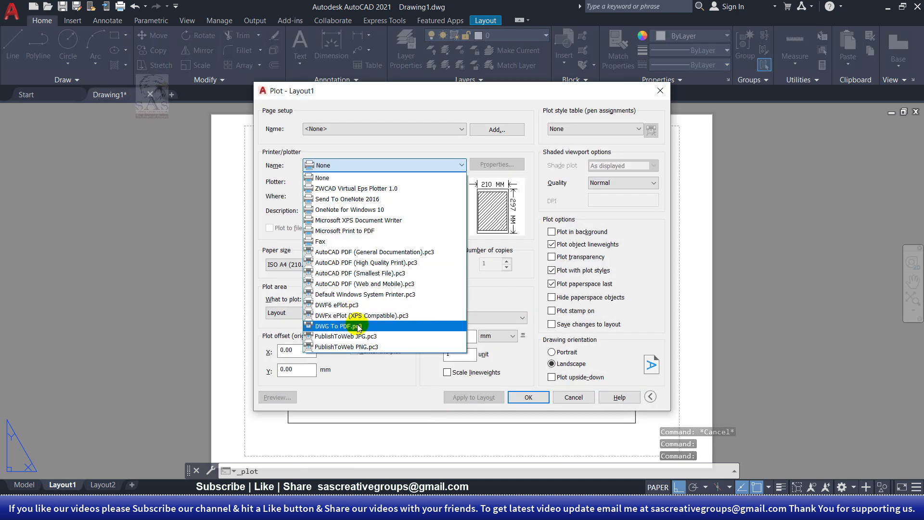
{"action": "left_click", "coordinate": [358, 327]}
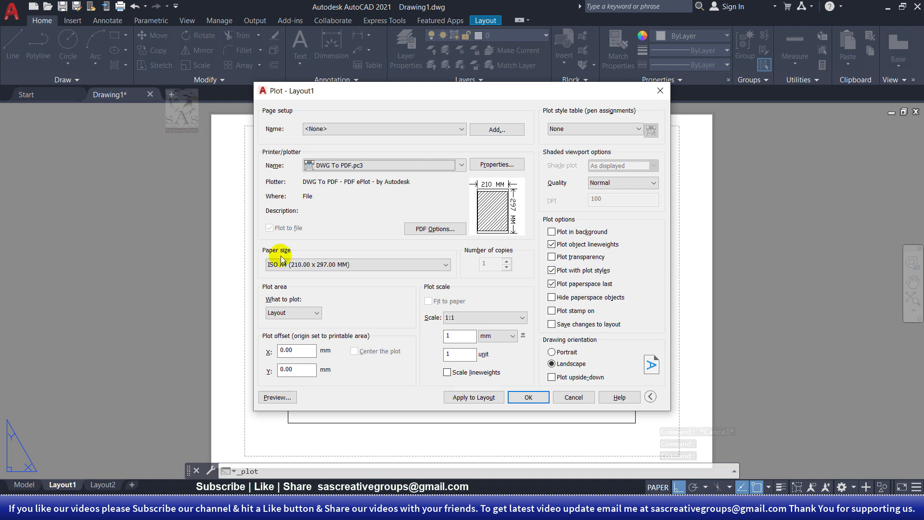
{"action": "left_click", "coordinate": [277, 397]}
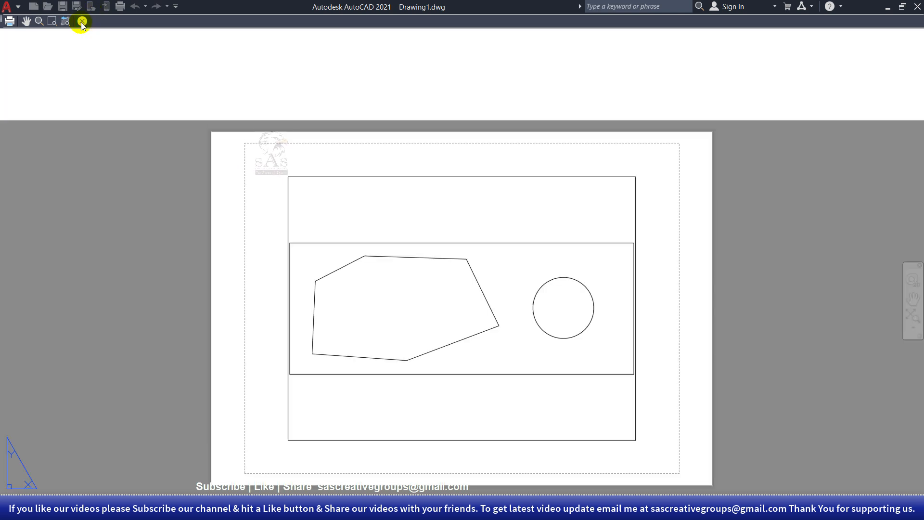
{"action": "left_click", "coordinate": [82, 21]}
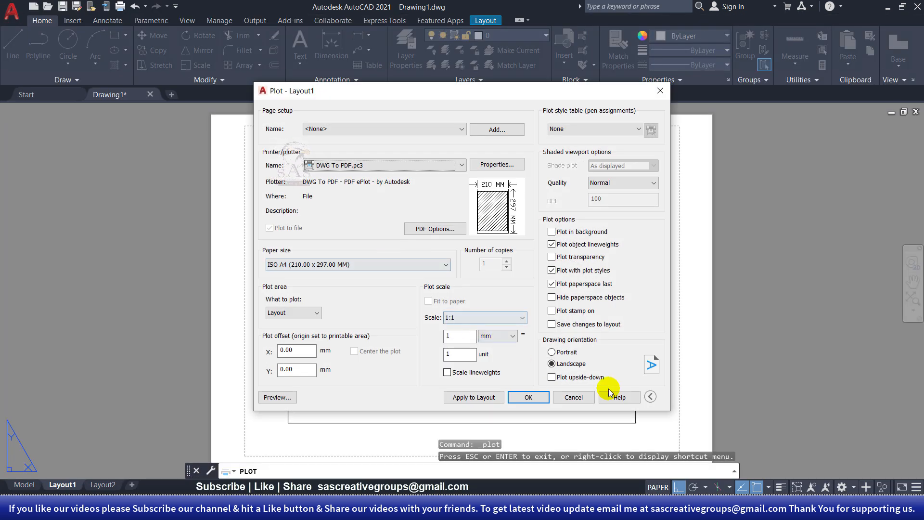
{"action": "left_click", "coordinate": [580, 397]}
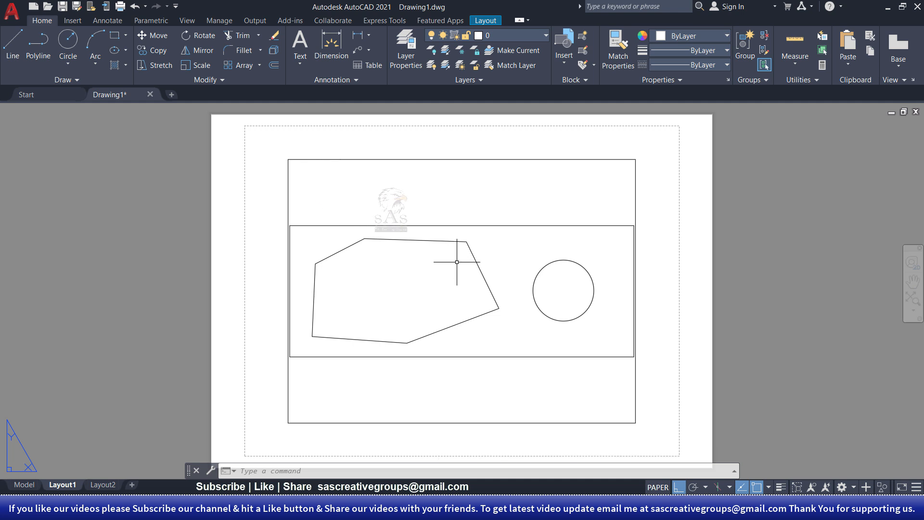
Step: Erase the six-point wipeout around the irregular polyline in model space
{"action": "left_click", "coordinate": [24, 484]}
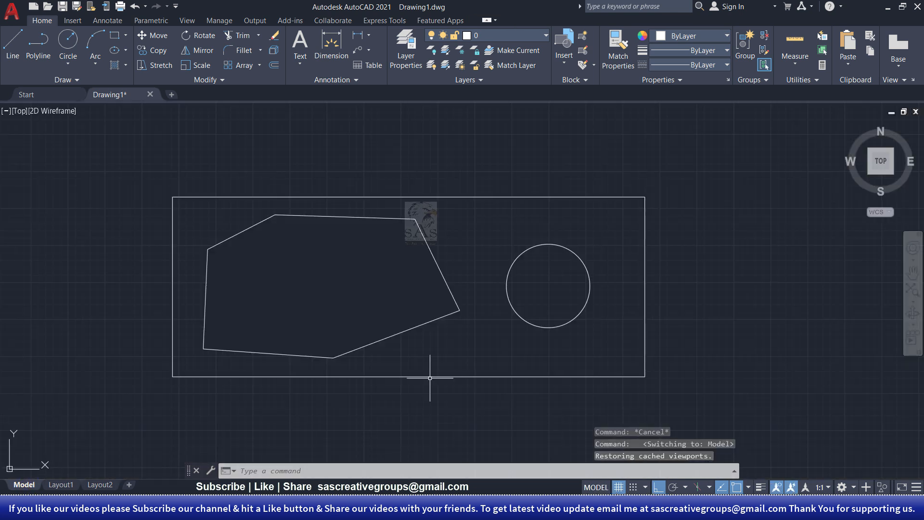
{"action": "key", "text": "Escape"}
{"action": "left_click", "coordinate": [443, 275]}
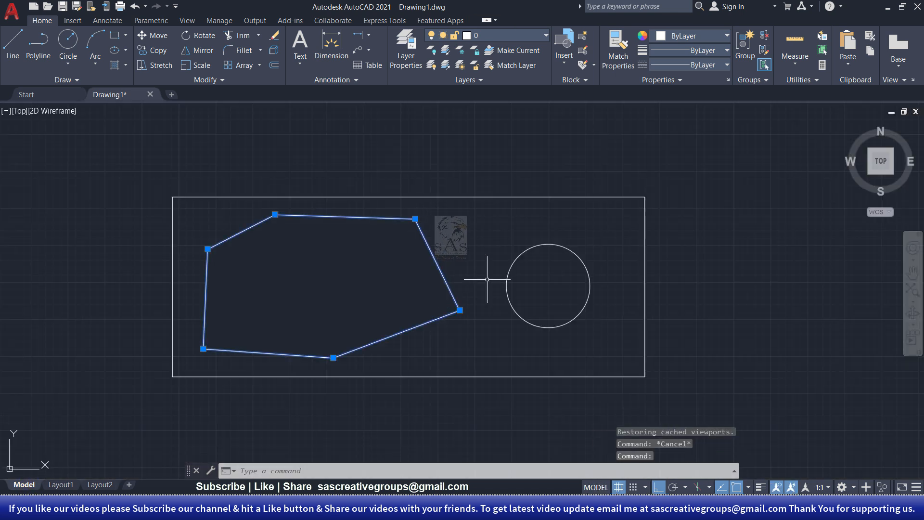
{"action": "key", "text": "Delete"}
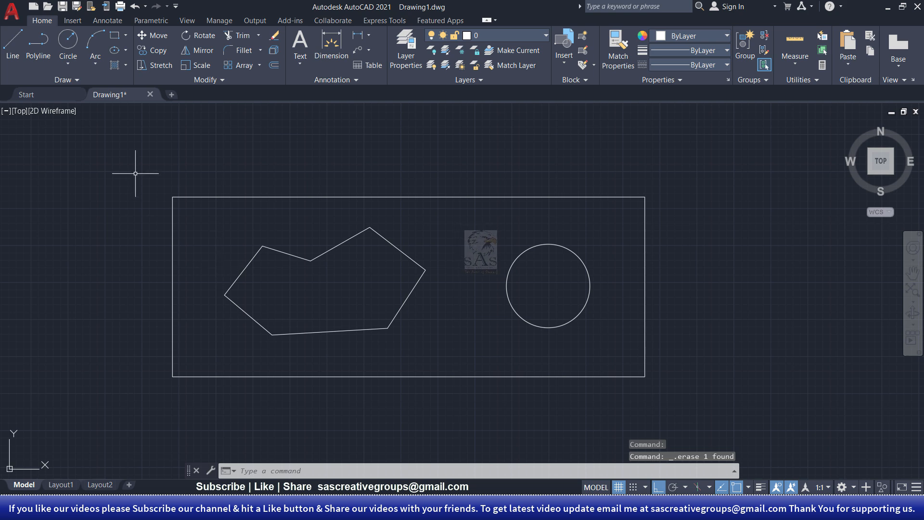
Step: Draw a rectangle enclosing the circle, inside the large outer rectangle
{"action": "left_click", "coordinate": [116, 42]}
{"action": "left_click", "coordinate": [548, 285]}
{"action": "key", "text": "Escape"}
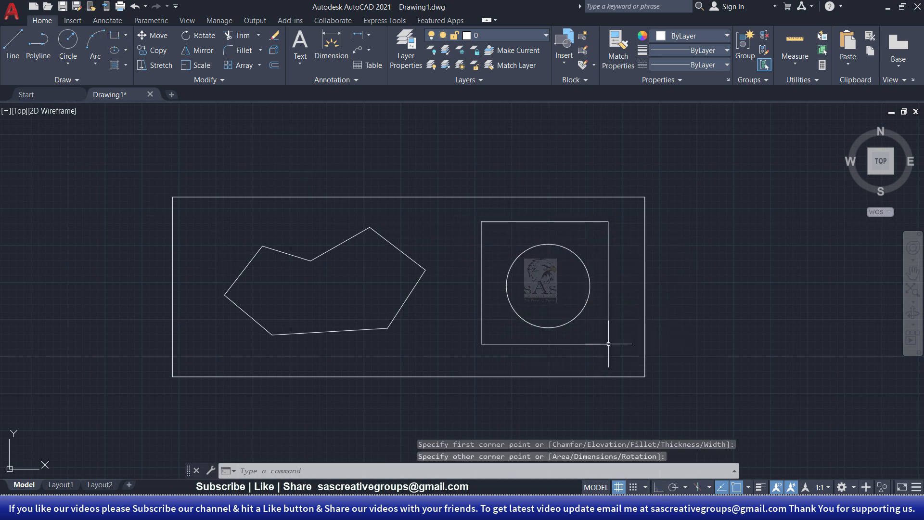
Step: Convert the rectangle around the circle into a wipeout with the Polyline option, erasing the source polyline
{"action": "left_click", "coordinate": [65, 80]}
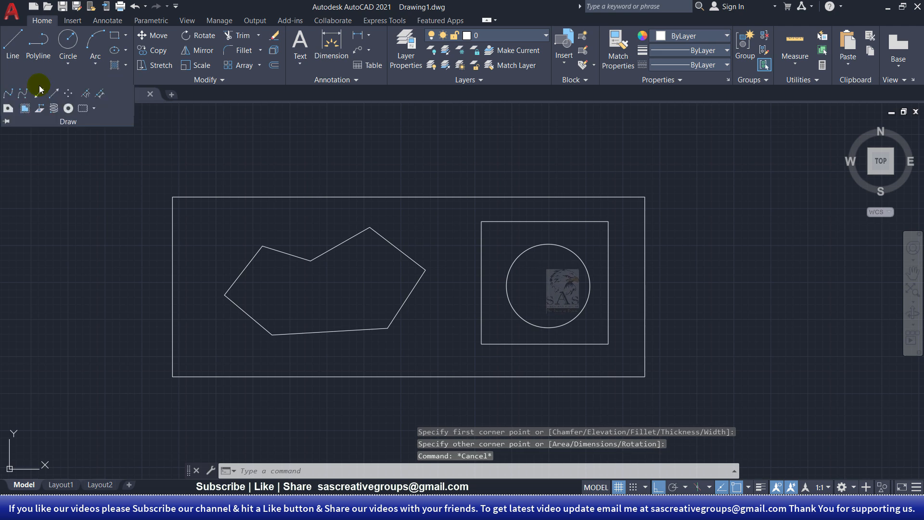
{"action": "left_click", "coordinate": [24, 108]}
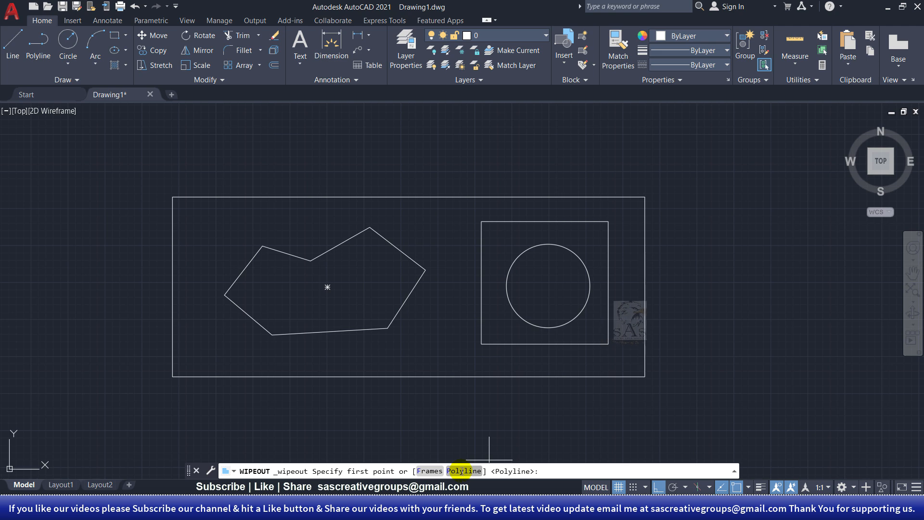
{"action": "left_click", "coordinate": [463, 470]}
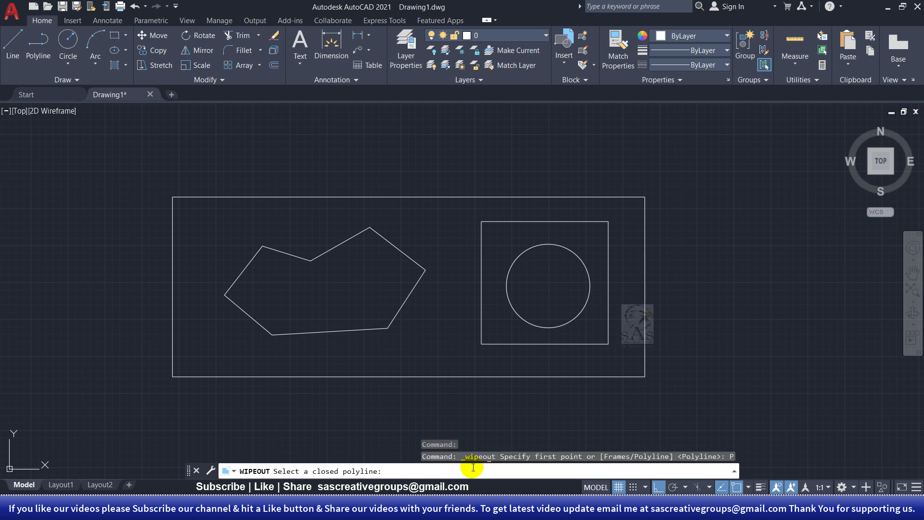
{"action": "left_click", "coordinate": [583, 343]}
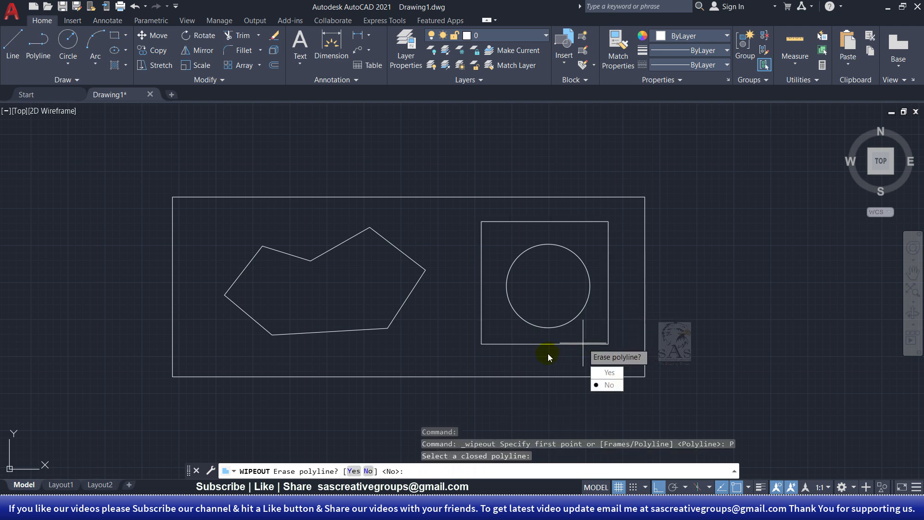
{"action": "left_click", "coordinate": [614, 374]}
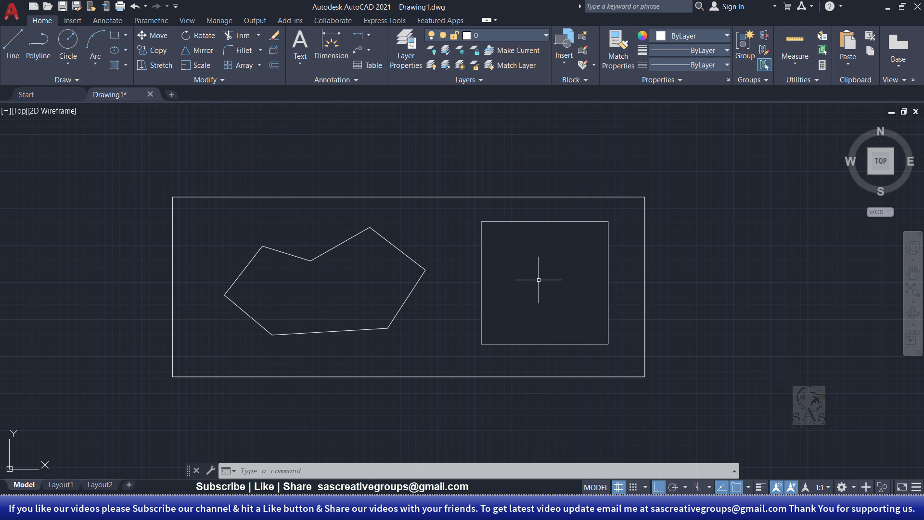
Step: Preview Layout1 with the DWG To PDF.pc3 plotter to check the wipeout over the circle, cancel plotting, and return to model space
{"action": "left_click", "coordinate": [63, 485]}
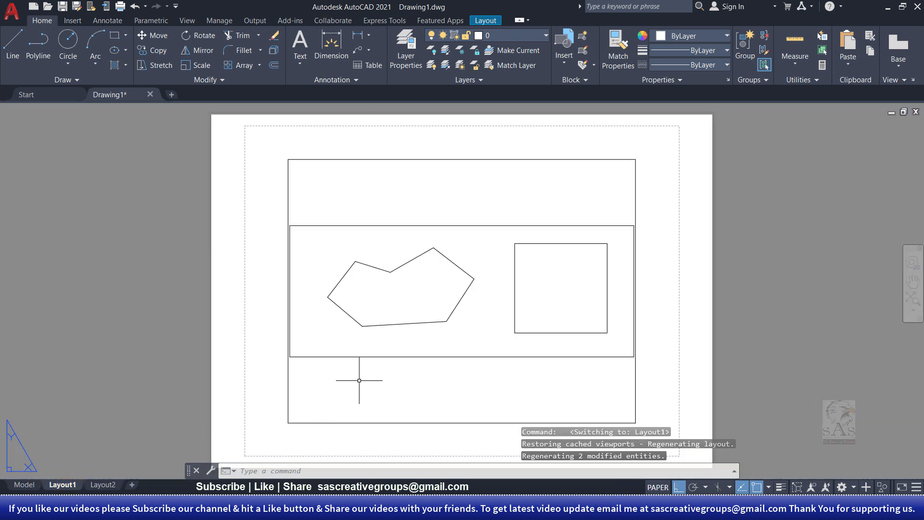
{"action": "key", "text": "ctrl+p"}
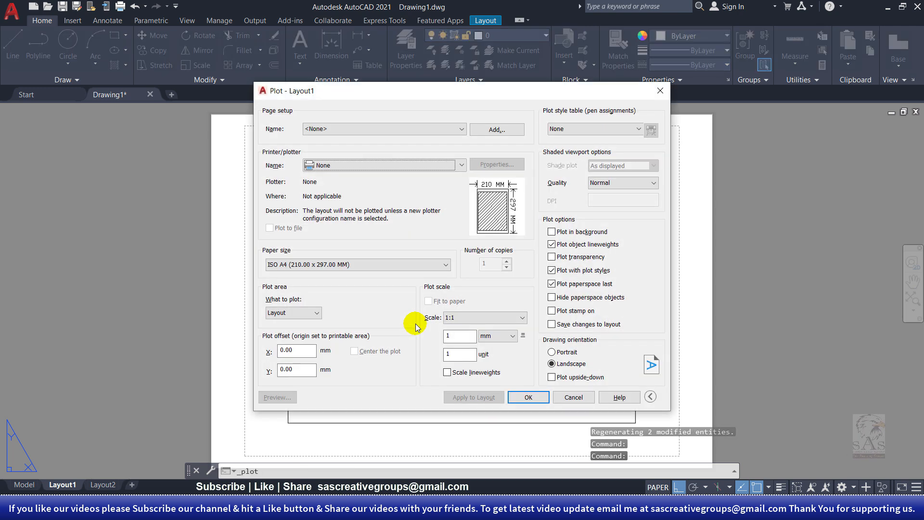
{"action": "left_click", "coordinate": [416, 164]}
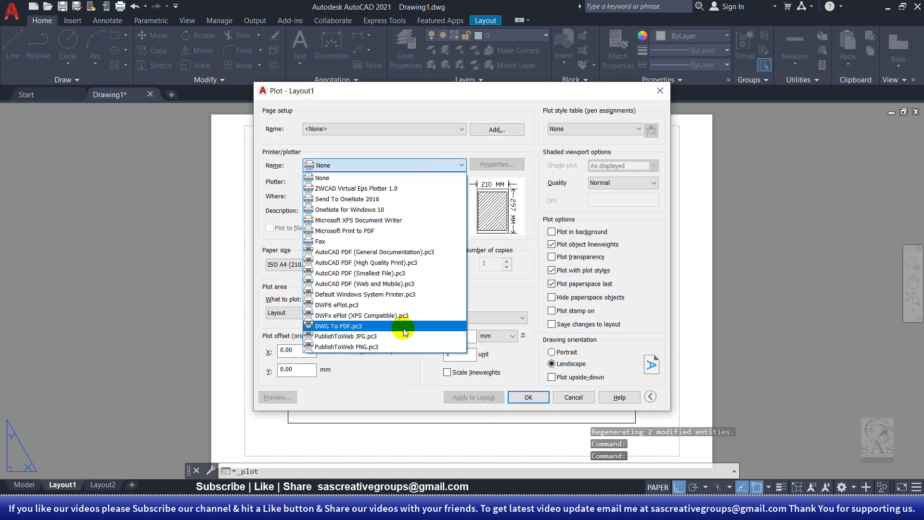
{"action": "left_click", "coordinate": [404, 326]}
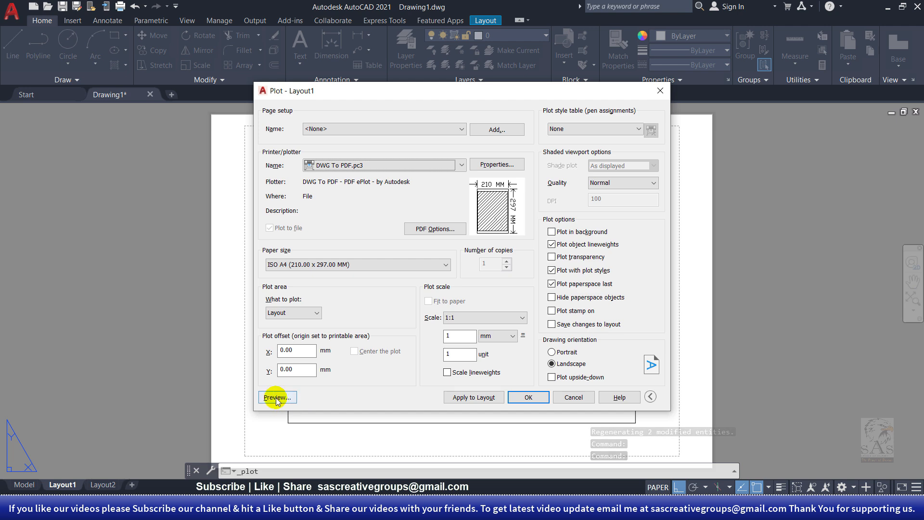
{"action": "left_click", "coordinate": [275, 397]}
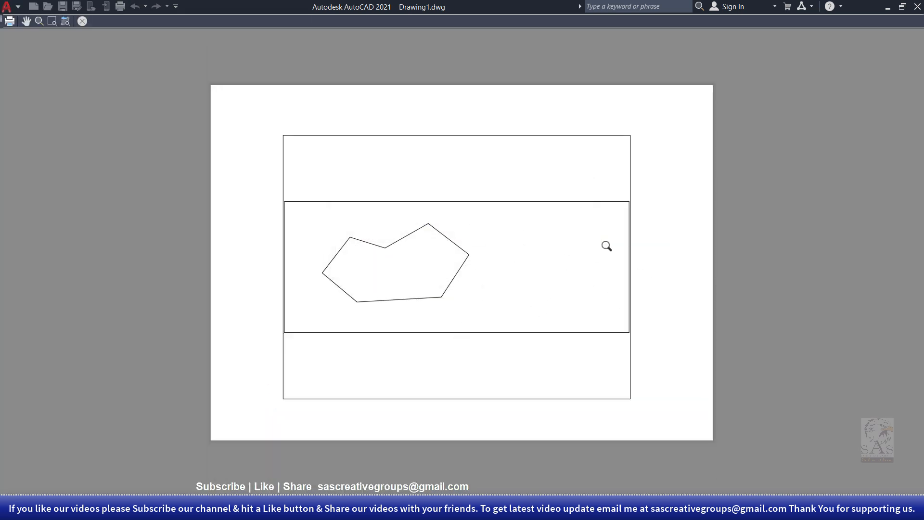
{"action": "left_click", "coordinate": [83, 21]}
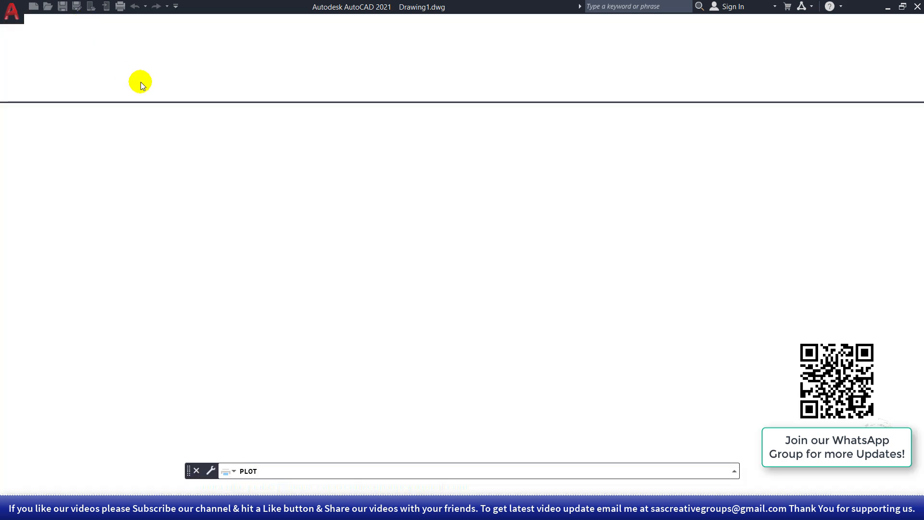
{"action": "left_click", "coordinate": [580, 396]}
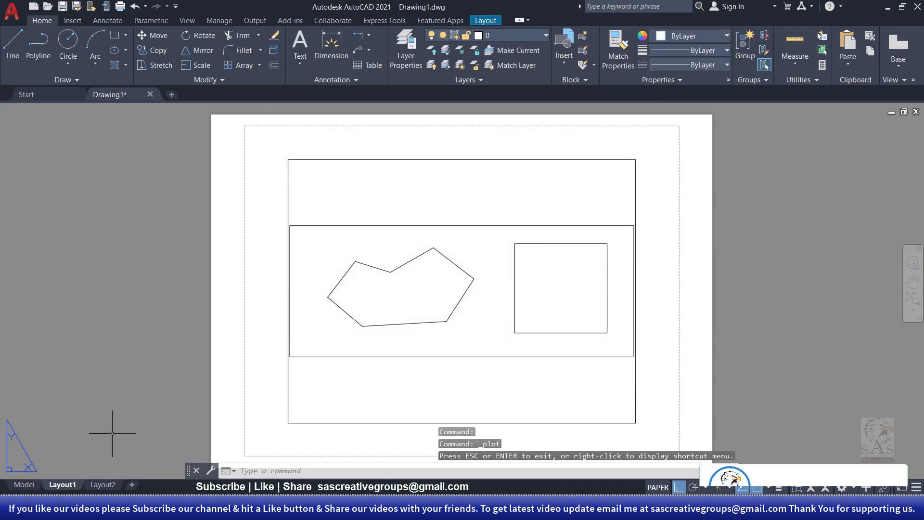
{"action": "left_click", "coordinate": [23, 485]}
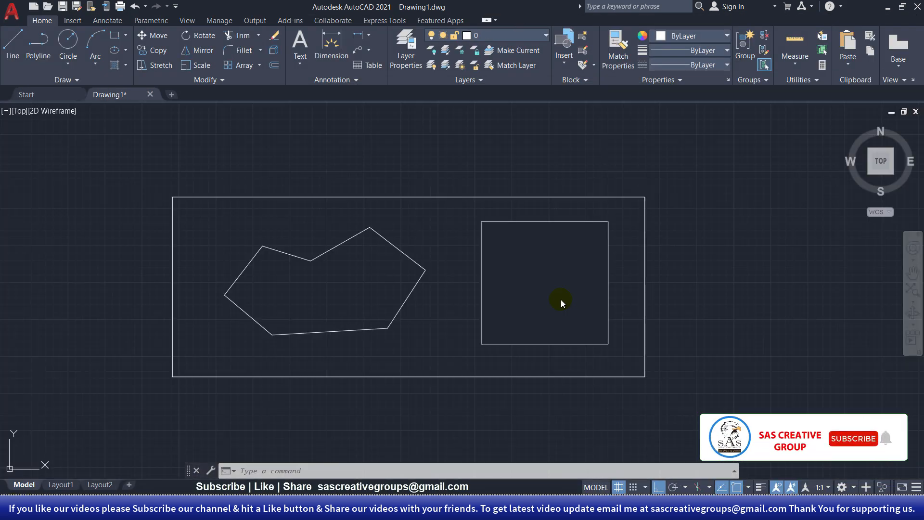